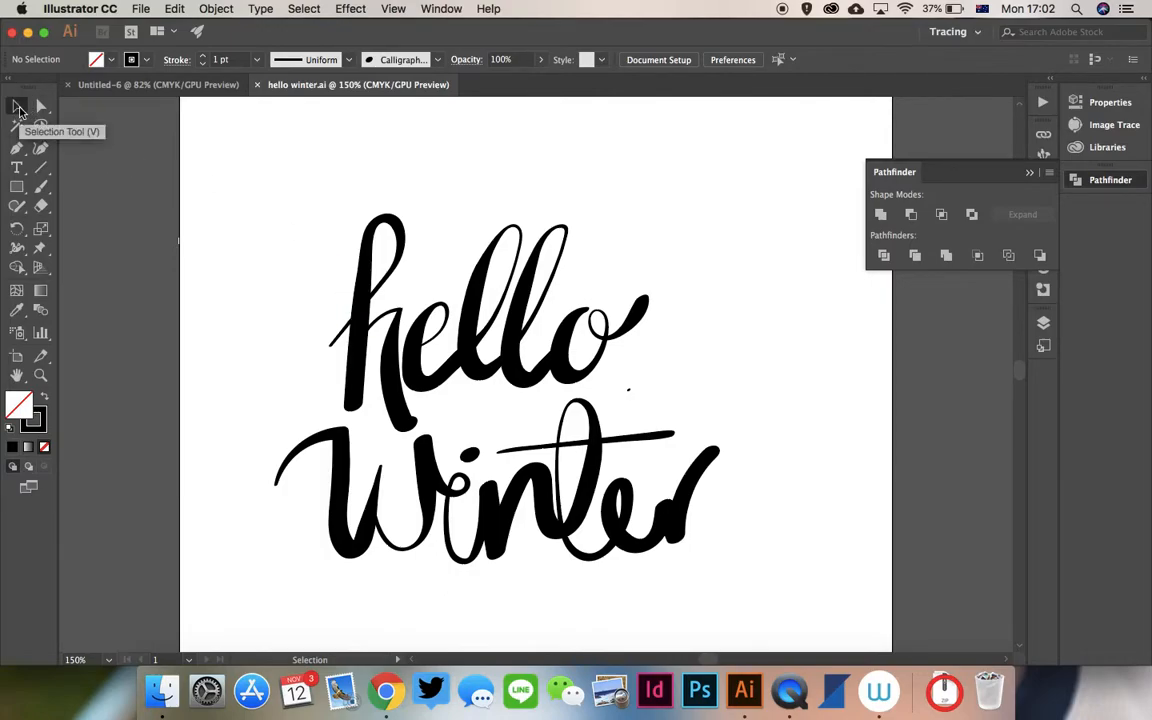
Convert all the brush strokes of the "hello Winter" lettering to outlined shapes with Outline Stroke.
{"action": "left_click_drag", "start_coordinate": [238, 175], "coordinate": [796, 591]}
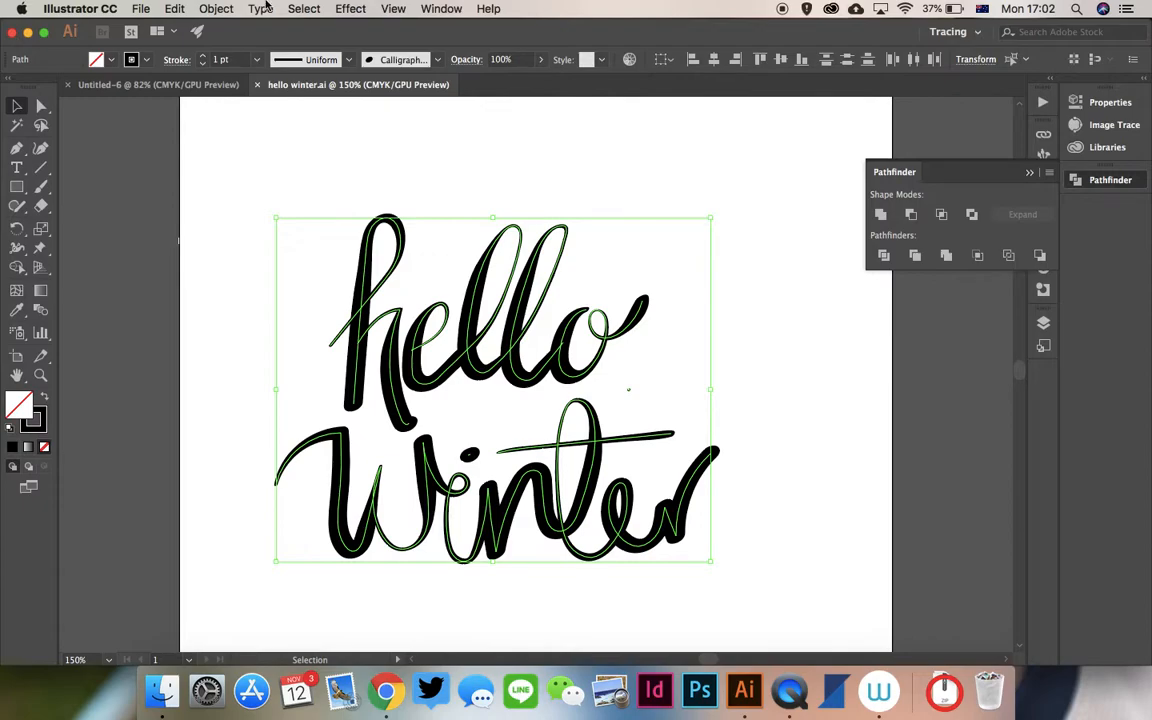
{"action": "left_click", "coordinate": [217, 9]}
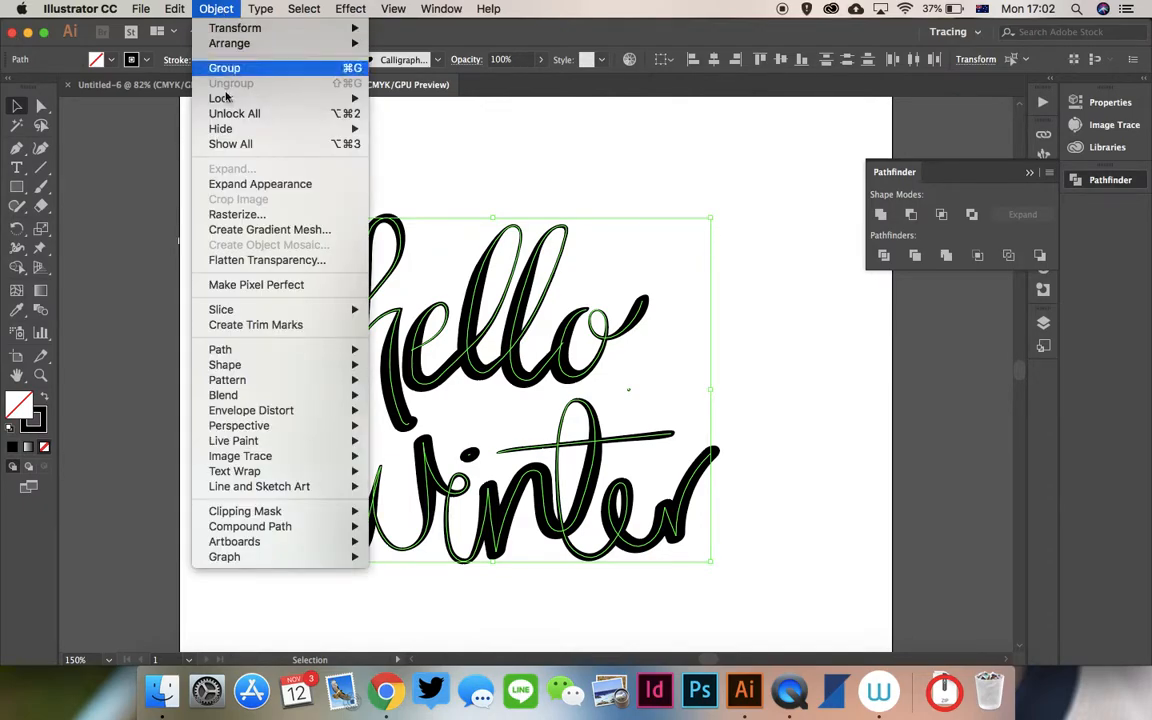
{"action": "mouse_move", "coordinate": [256, 348]}
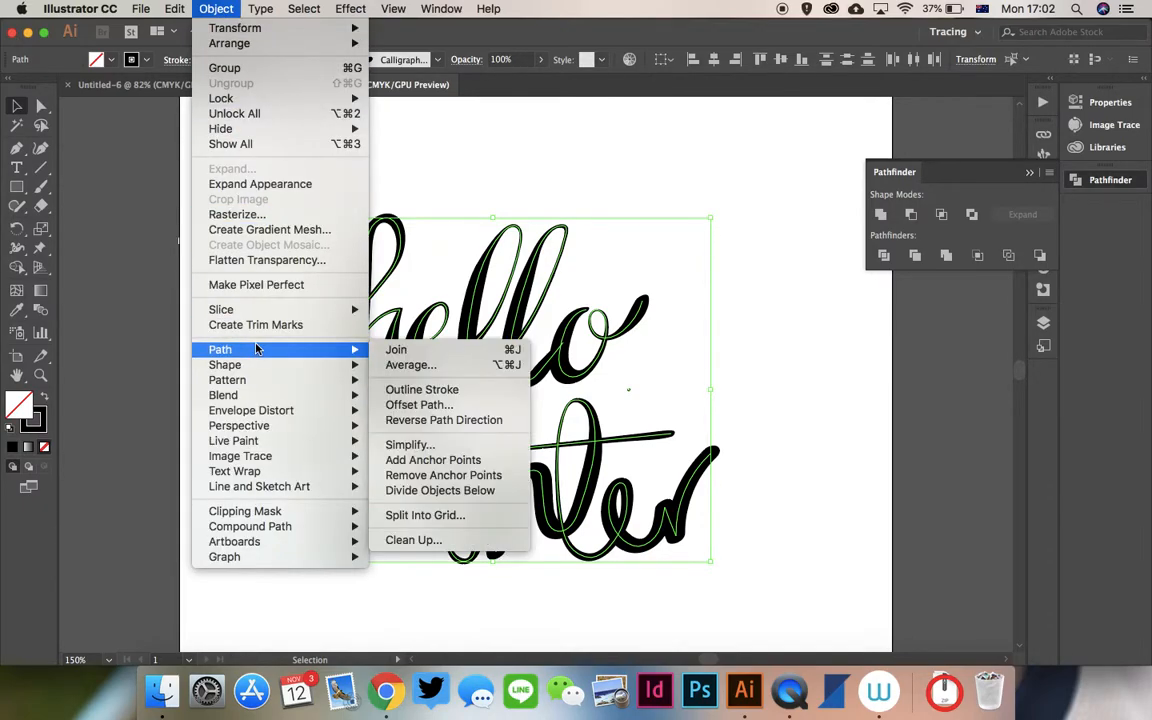
{"action": "left_click", "coordinate": [473, 391]}
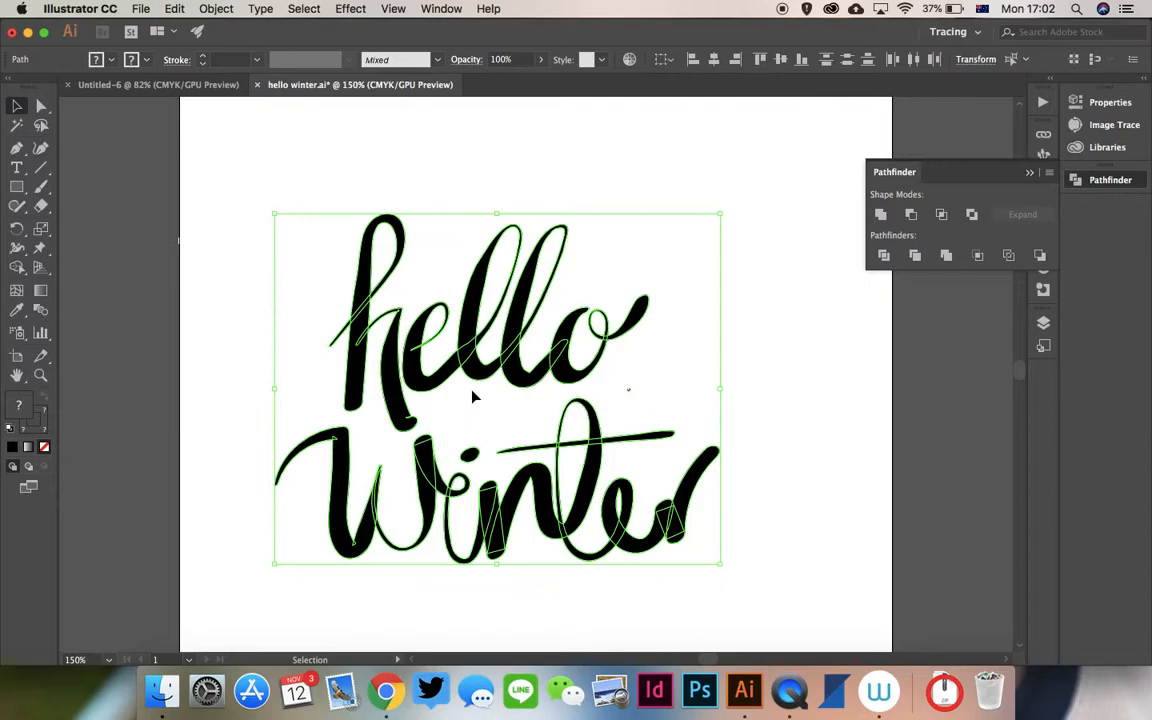
{"action": "left_click", "coordinate": [216, 283]}
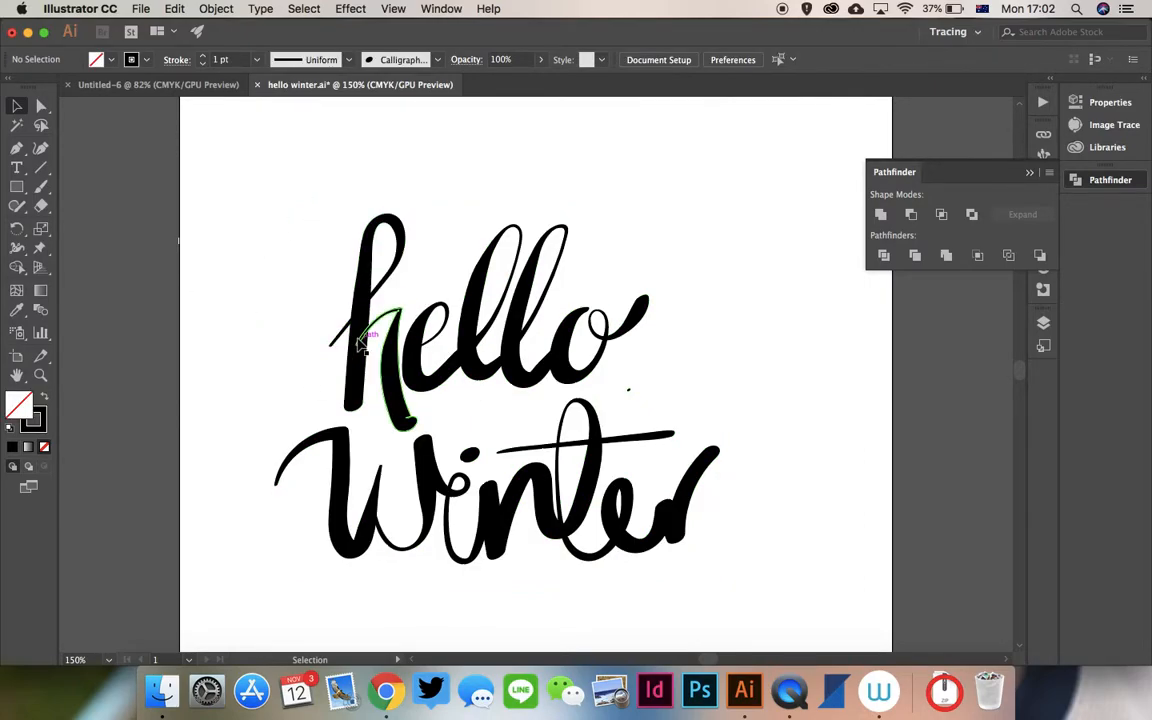
Unite the overlapping outlines of the word "Winter" into one shape, including the crossbar of the t.
{"action": "left_click", "coordinate": [358, 287]}
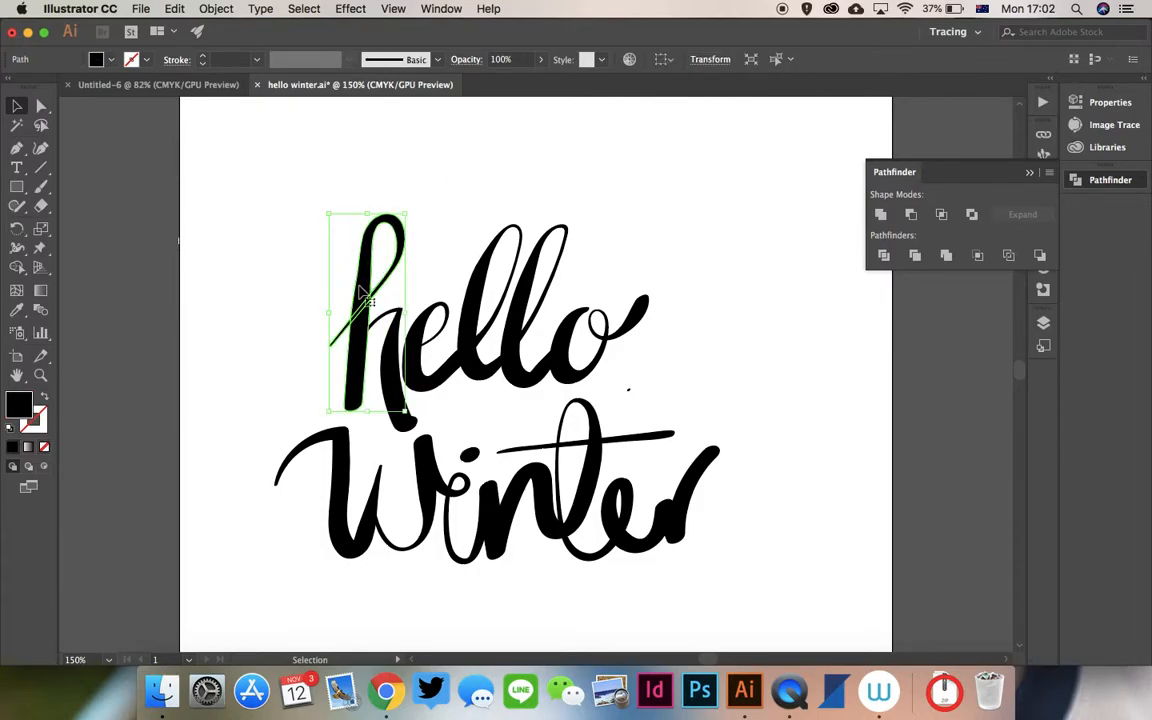
{"action": "left_click", "coordinate": [488, 185]}
{"action": "left_click", "coordinate": [337, 513]}
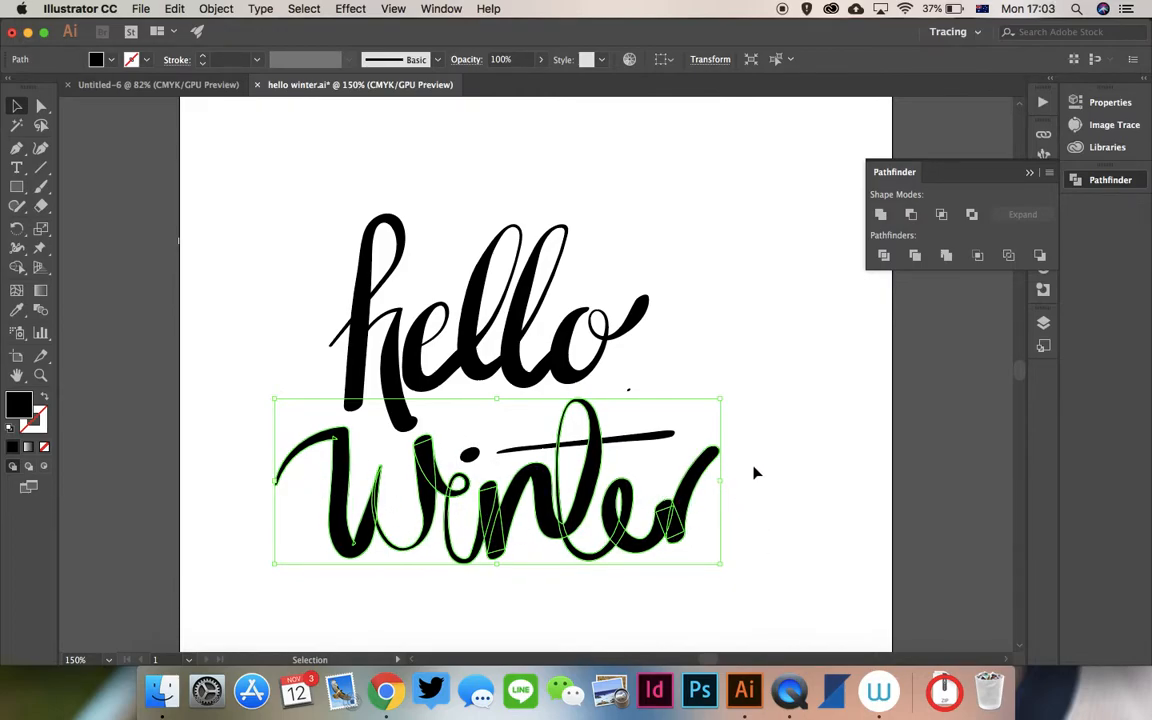
{"action": "left_click", "coordinate": [880, 215]}
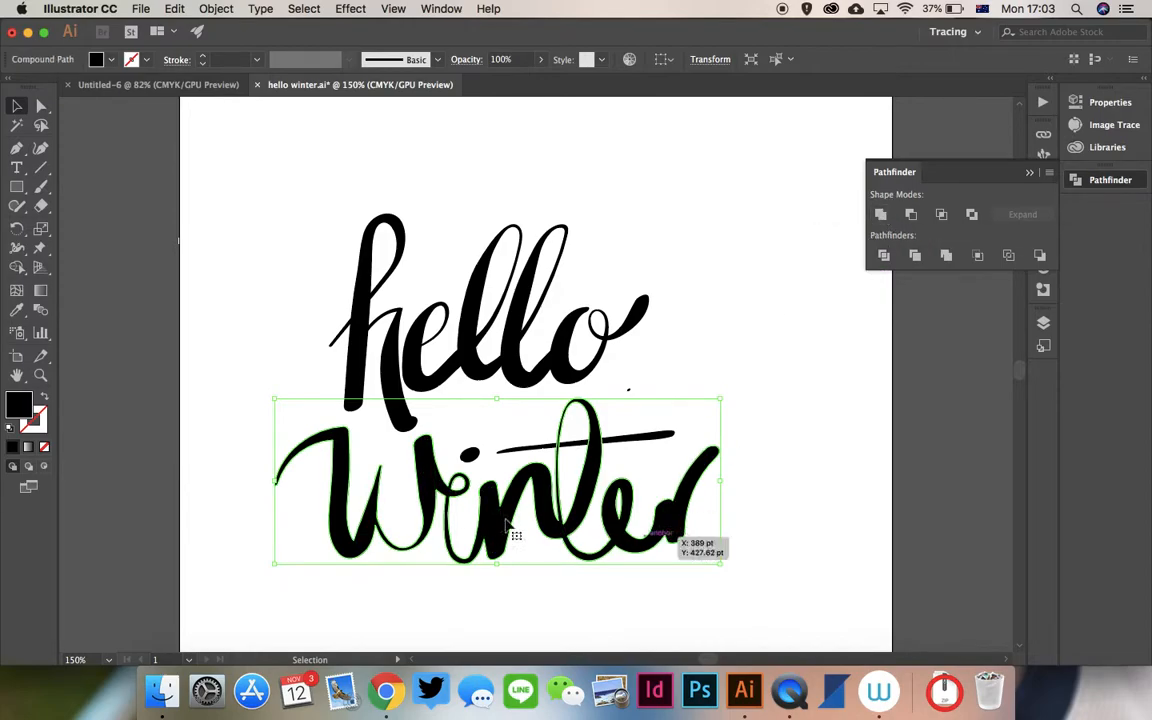
{"action": "left_click", "coordinate": [650, 440], "text": "shift"}
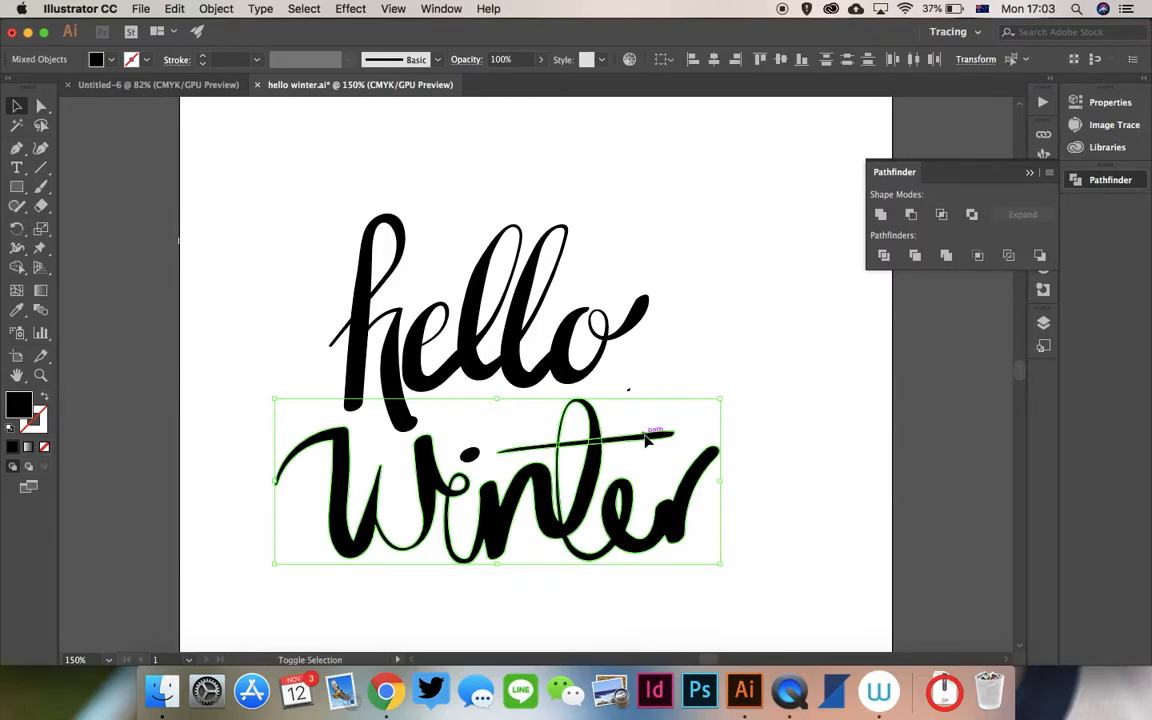
{"action": "left_click", "coordinate": [880, 214]}
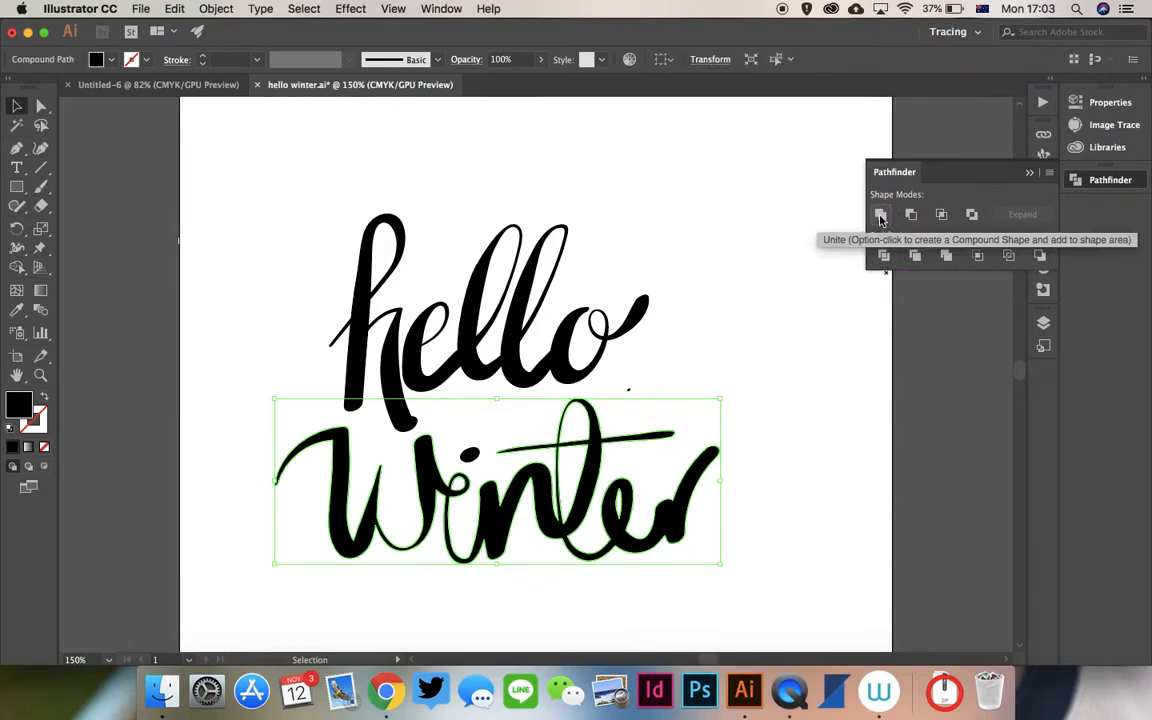
{"action": "left_click", "coordinate": [792, 449]}
{"action": "left_click", "coordinate": [469, 455], "text": "shift"}
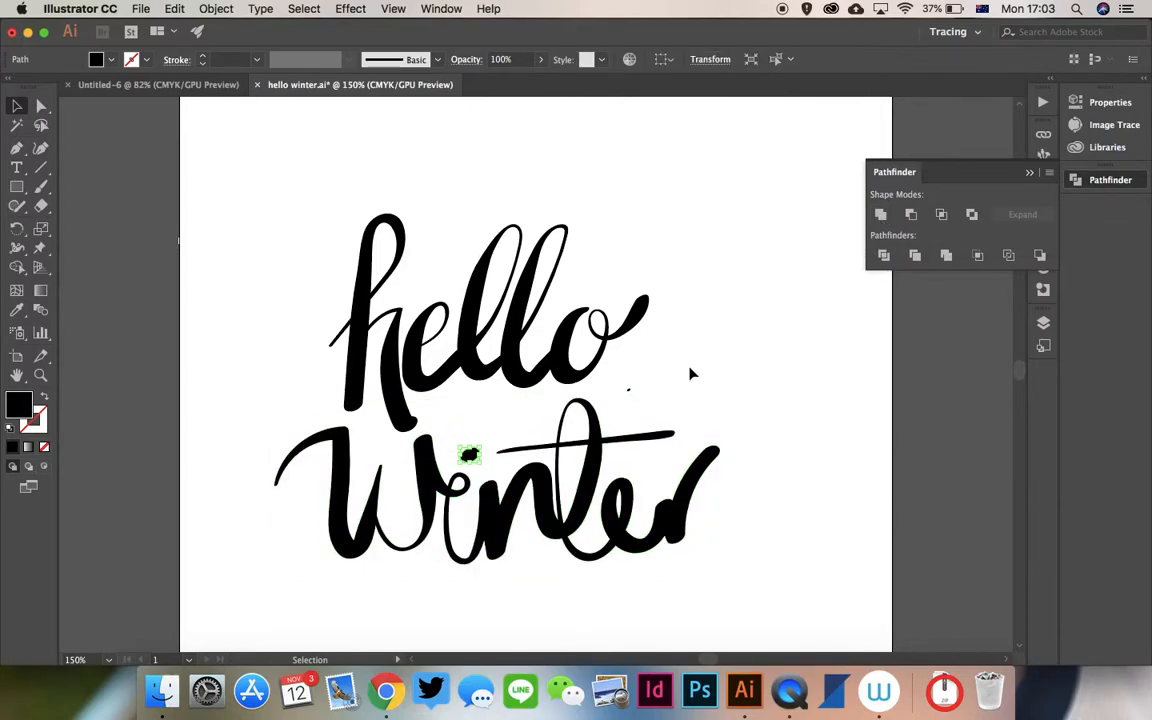
{"action": "key", "text": "Delete"}
Try to unite all the outlines of the word "hello" at once.
{"action": "left_click_drag", "start_coordinate": [264, 189], "coordinate": [640, 372]}
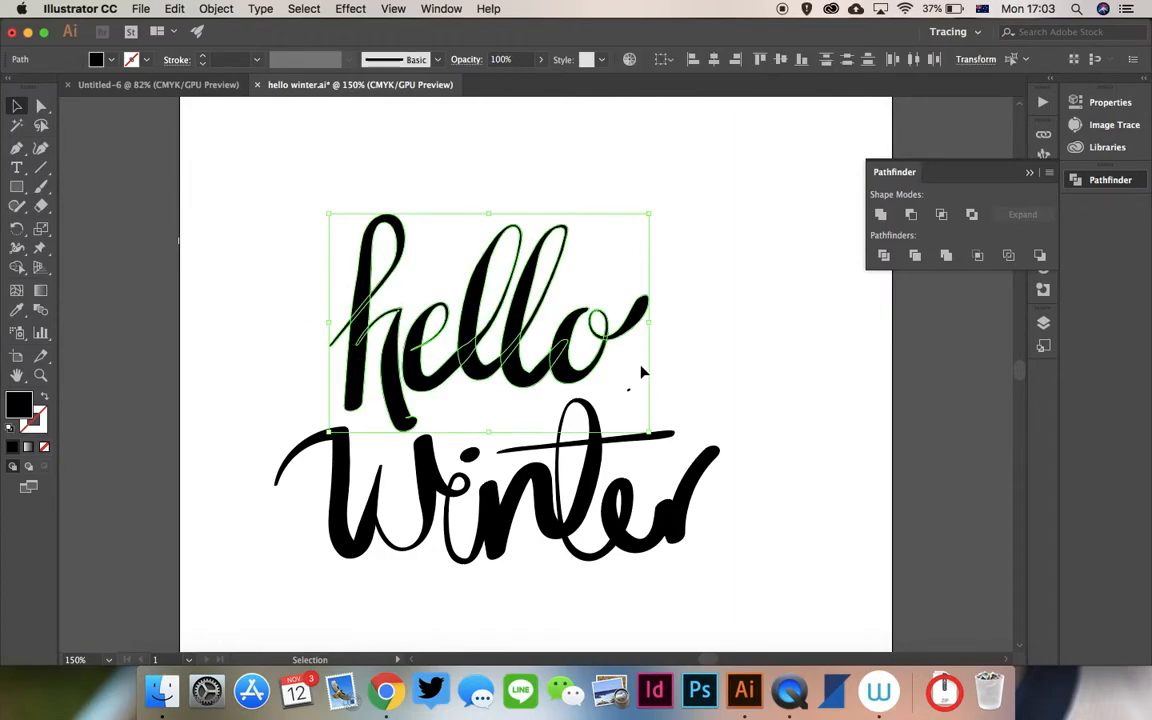
{"action": "left_click", "coordinate": [881, 217]}
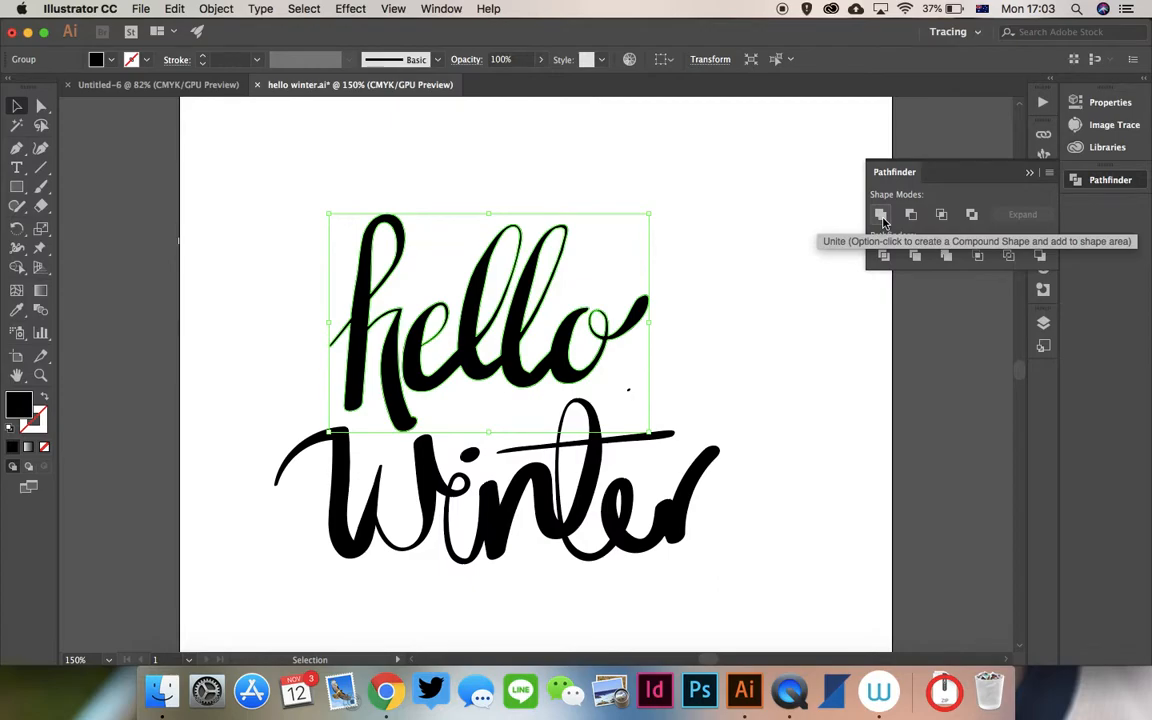
{"action": "left_click", "coordinate": [881, 216]}
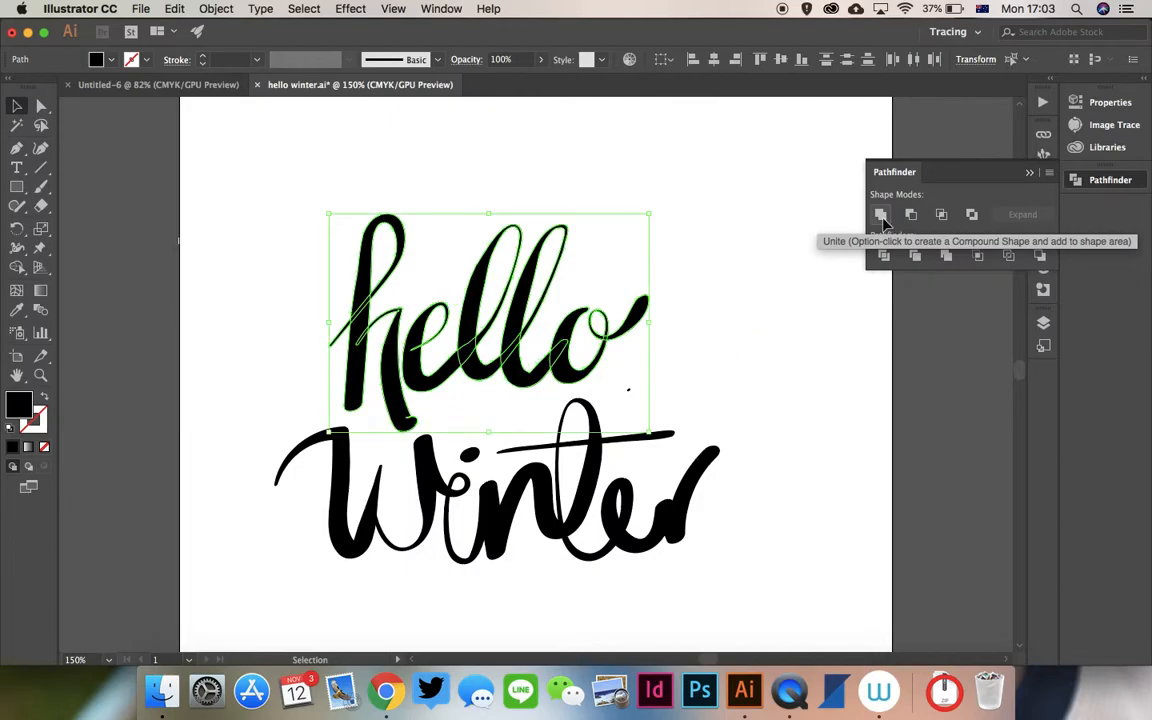
{"action": "left_click", "coordinate": [755, 290]}
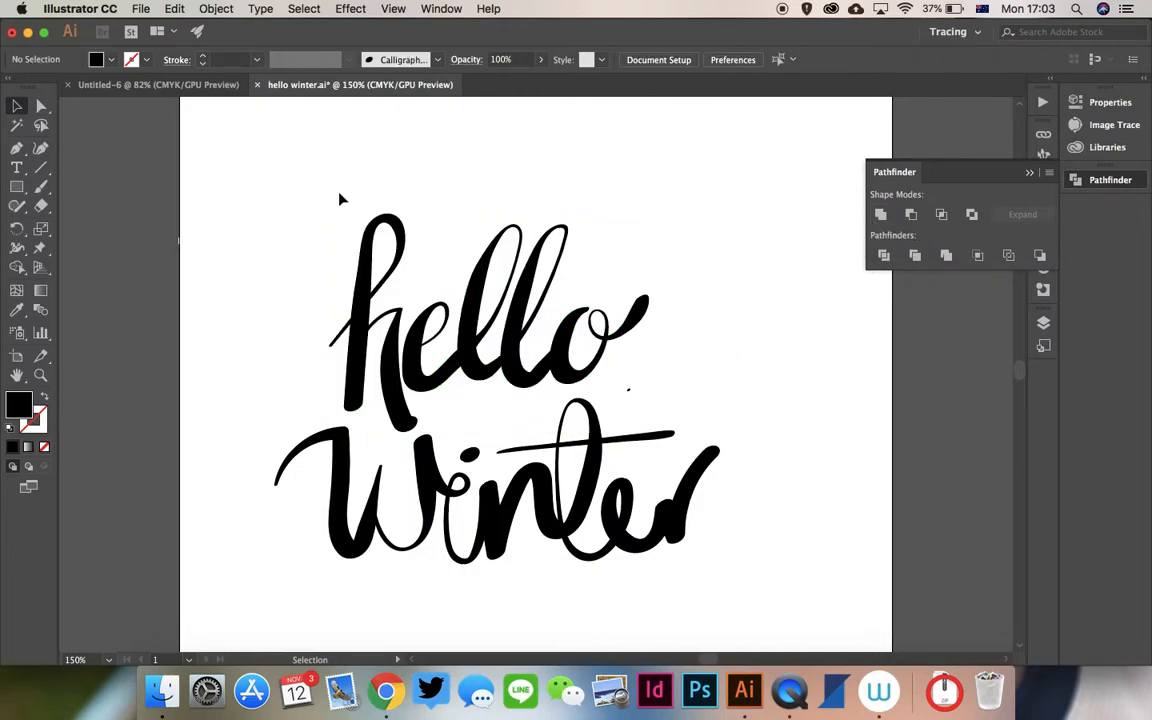
Unite the two overlapping outlines that form the letter h of "hello".
{"action": "left_click", "coordinate": [405, 365]}
{"action": "left_click", "coordinate": [300, 266]}
{"action": "left_click_drag", "start_coordinate": [310, 265], "coordinate": [395, 380]}
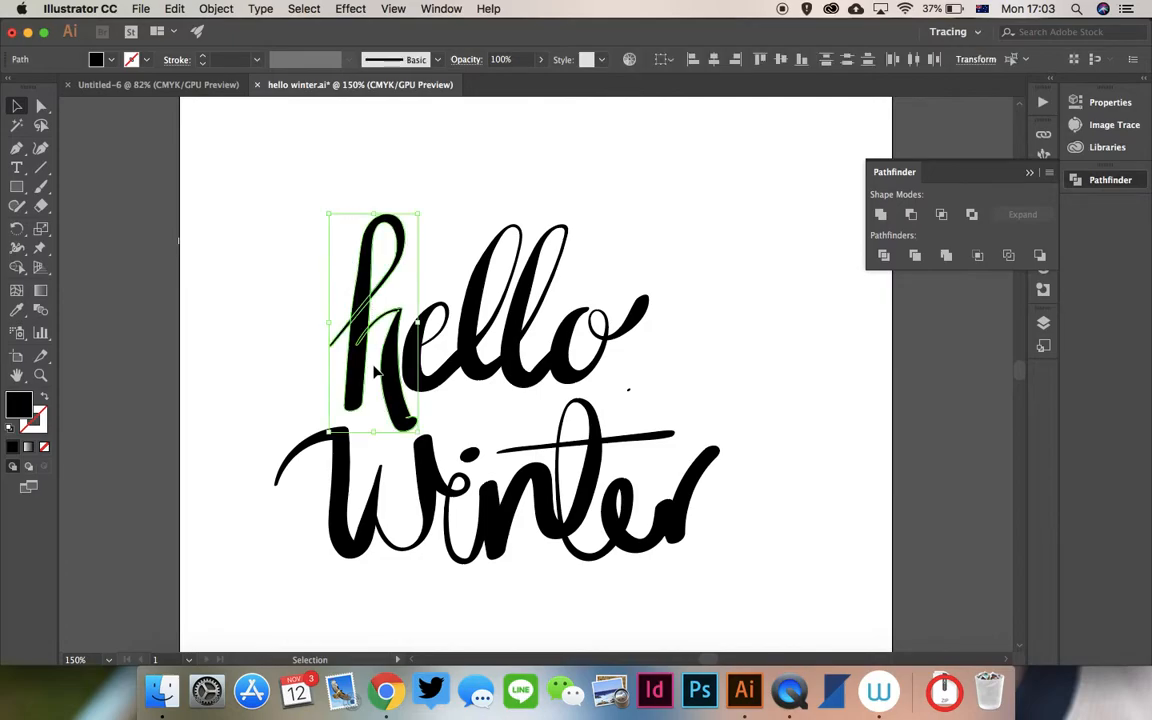
{"action": "left_click", "coordinate": [879, 215]}
{"action": "left_click", "coordinate": [676, 391]}
Unite the overlapping outlines of the letters e, l and l in "hello".
{"action": "left_click_drag", "start_coordinate": [430, 235], "coordinate": [495, 385]}
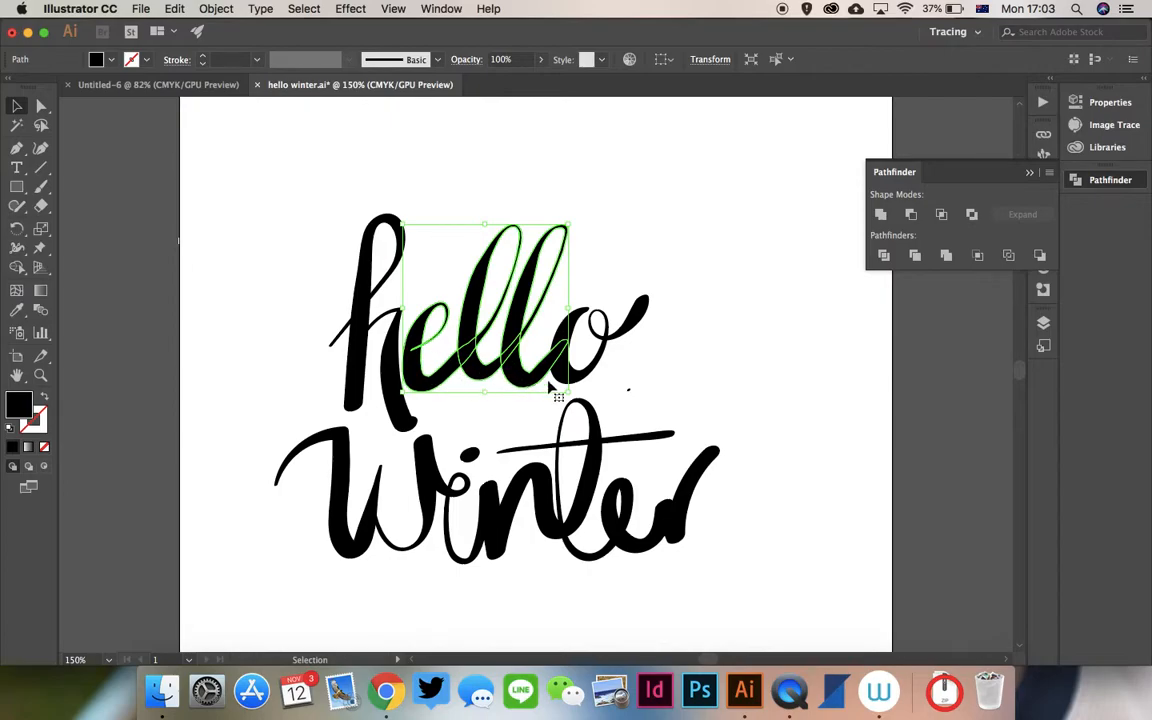
{"action": "left_click", "coordinate": [880, 215]}
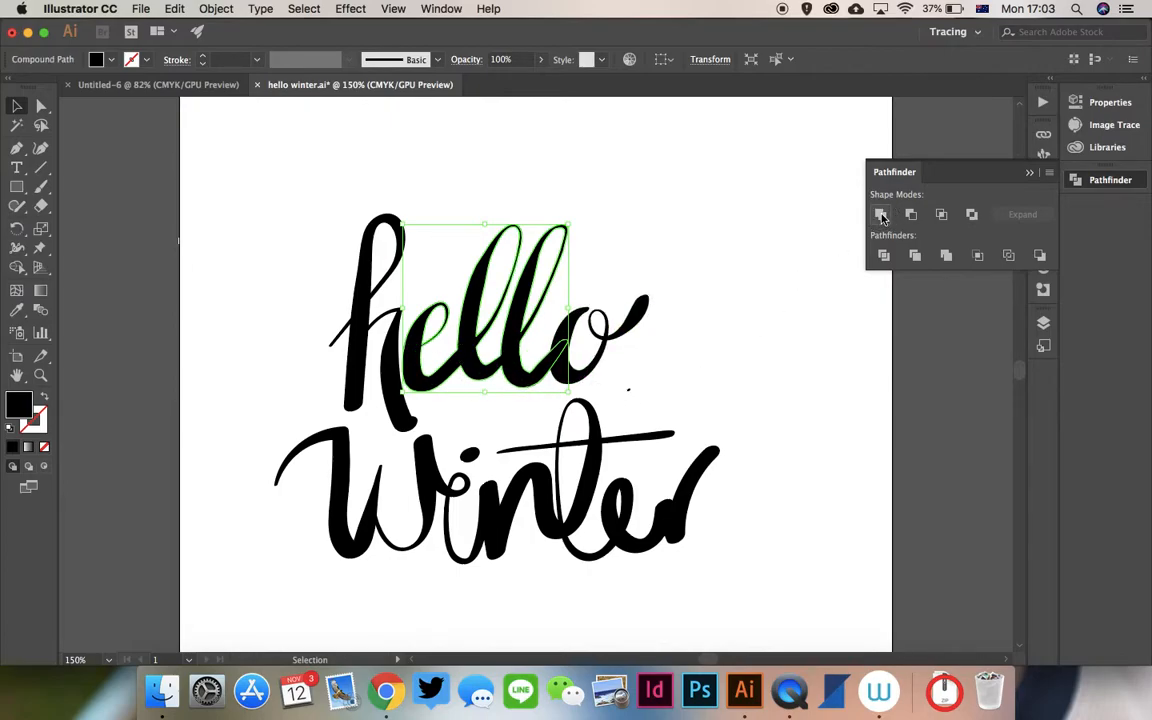
{"action": "left_click", "coordinate": [622, 262]}
Unite the outline of the letter o in "hello" into a separate shape, excluding the neighbouring letters.
{"action": "left_click_drag", "start_coordinate": [590, 268], "coordinate": [562, 400]}
{"action": "left_click", "coordinate": [676, 329]}
{"action": "left_click", "coordinate": [610, 330]}
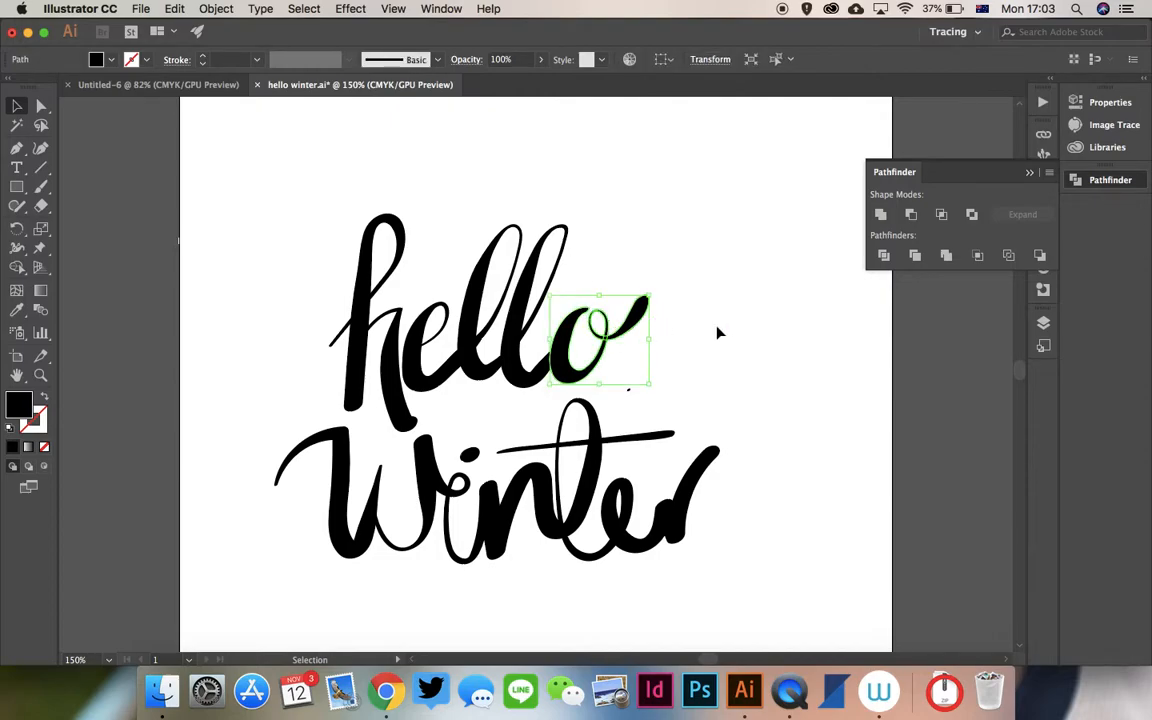
{"action": "left_click", "coordinate": [880, 214]}
{"action": "left_click", "coordinate": [701, 372]}
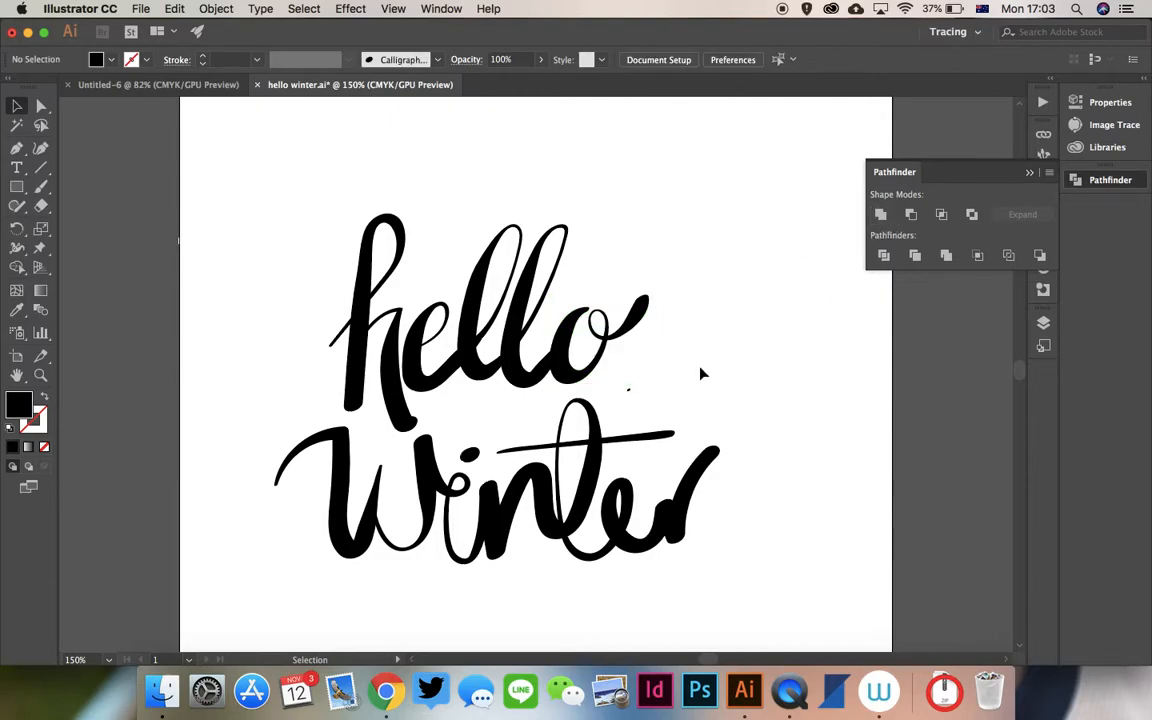
Move the letter o slightly away from the second l, undo the move and deselect it.
{"action": "left_click", "coordinate": [584, 338]}
{"action": "left_click_drag", "start_coordinate": [584, 338], "coordinate": [583, 371]}
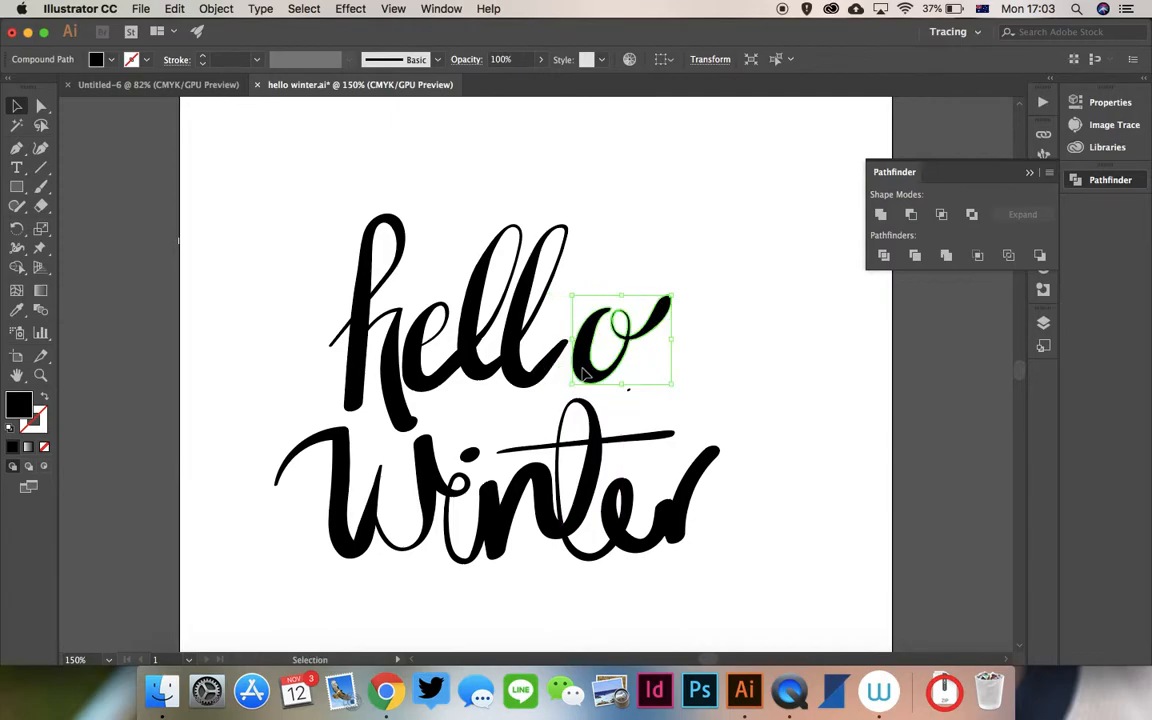
{"action": "key", "text": "super+z"}
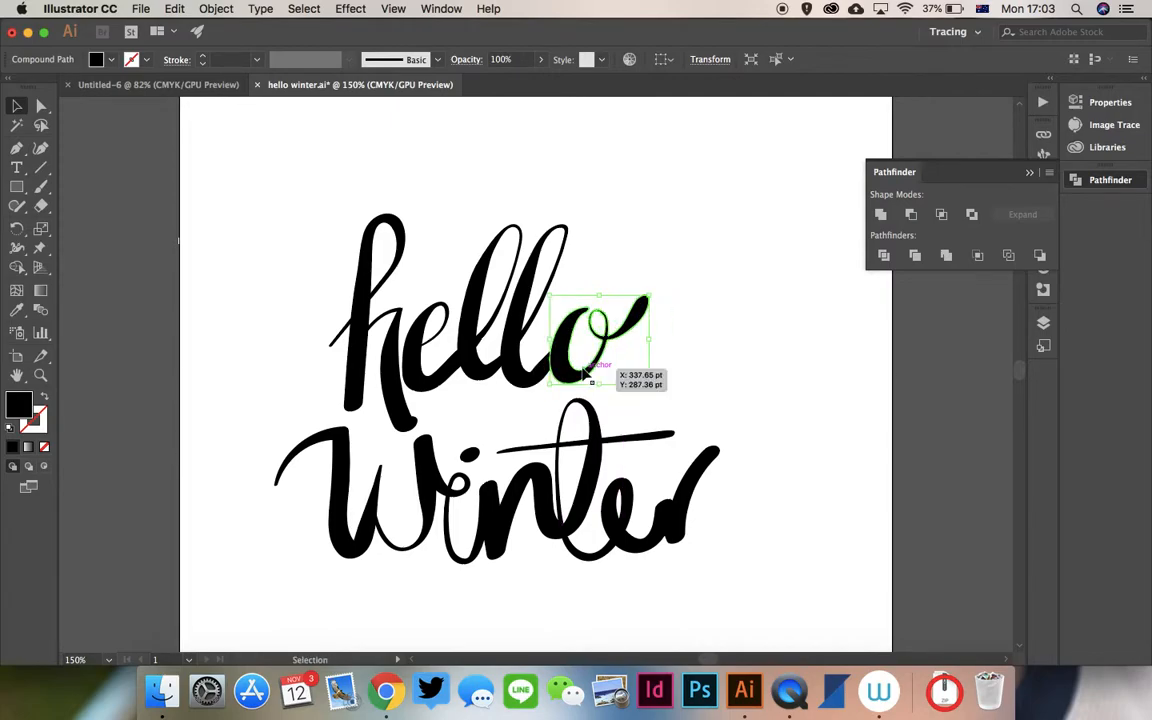
{"action": "left_click", "coordinate": [662, 258]}
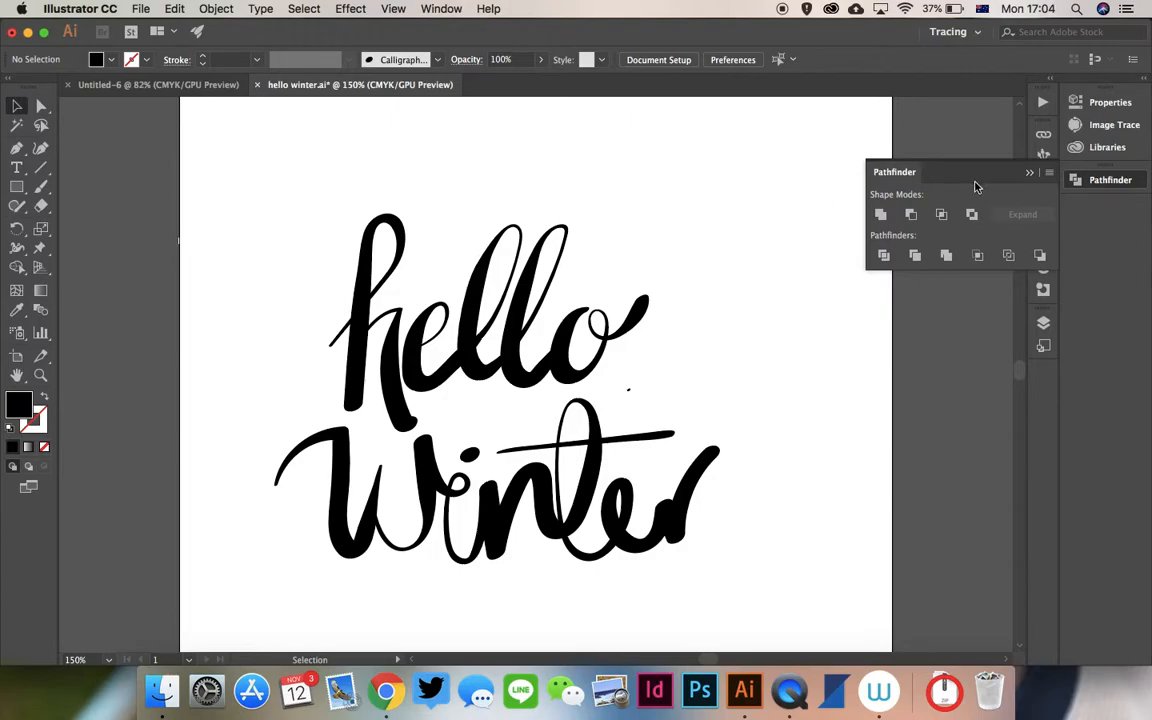
Collapse the Pathfinder controls and delete the small stray dot below the o of "hello".
{"action": "left_click", "coordinate": [1031, 174]}
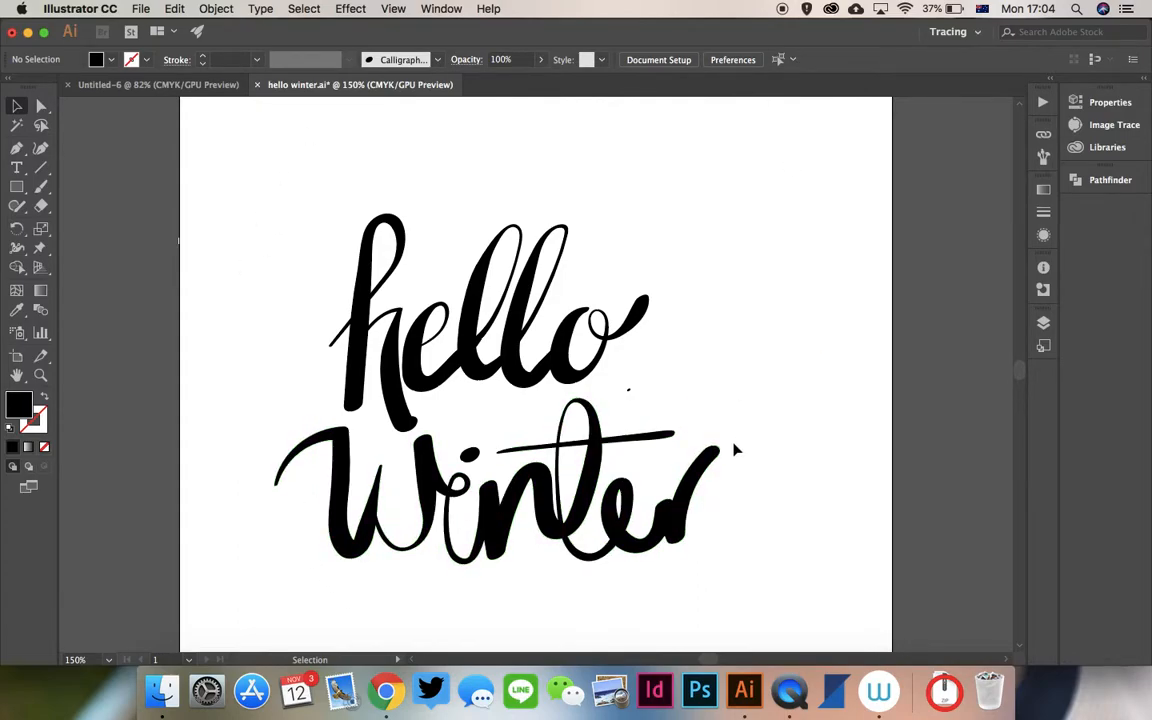
{"action": "key", "text": "a"}
{"action": "key", "text": "super+equal"}
{"action": "key", "text": "super+equal"}
{"action": "key", "text": "super+minus"}
{"action": "key", "text": "super+equal"}
{"action": "key", "text": "super+equal"}
{"action": "key", "text": "super+equal"}
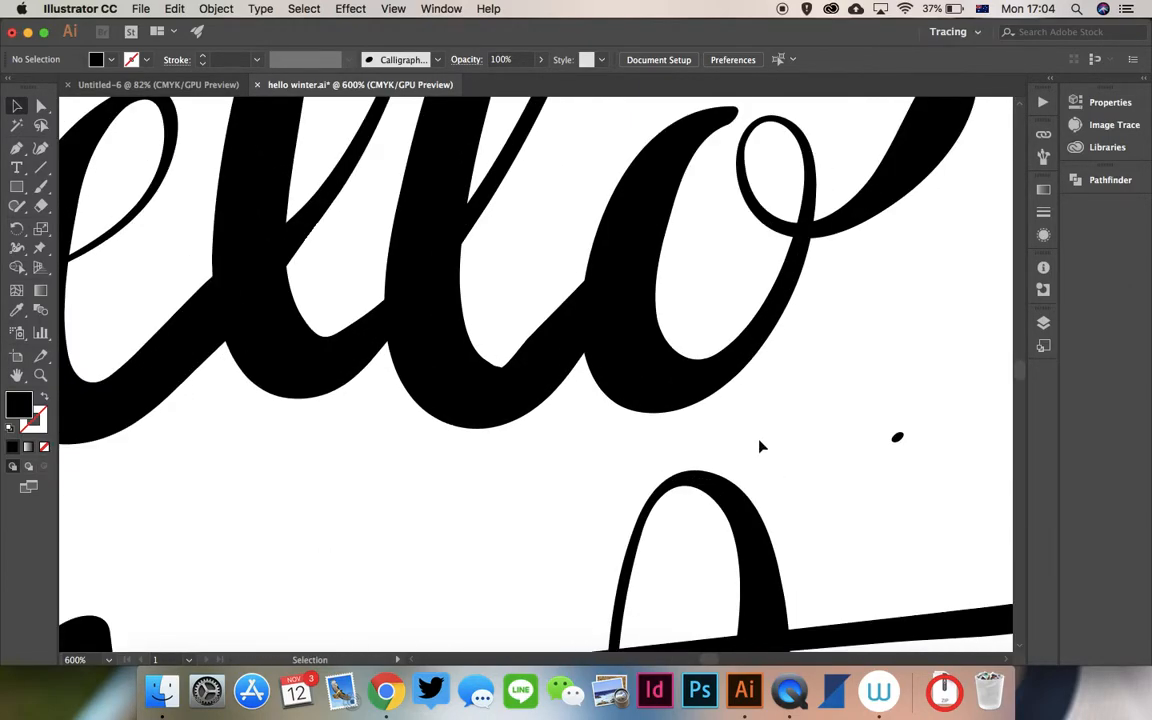
{"action": "left_click_drag", "start_coordinate": [876, 426], "coordinate": [922, 456]}
{"action": "key", "text": "Delete"}
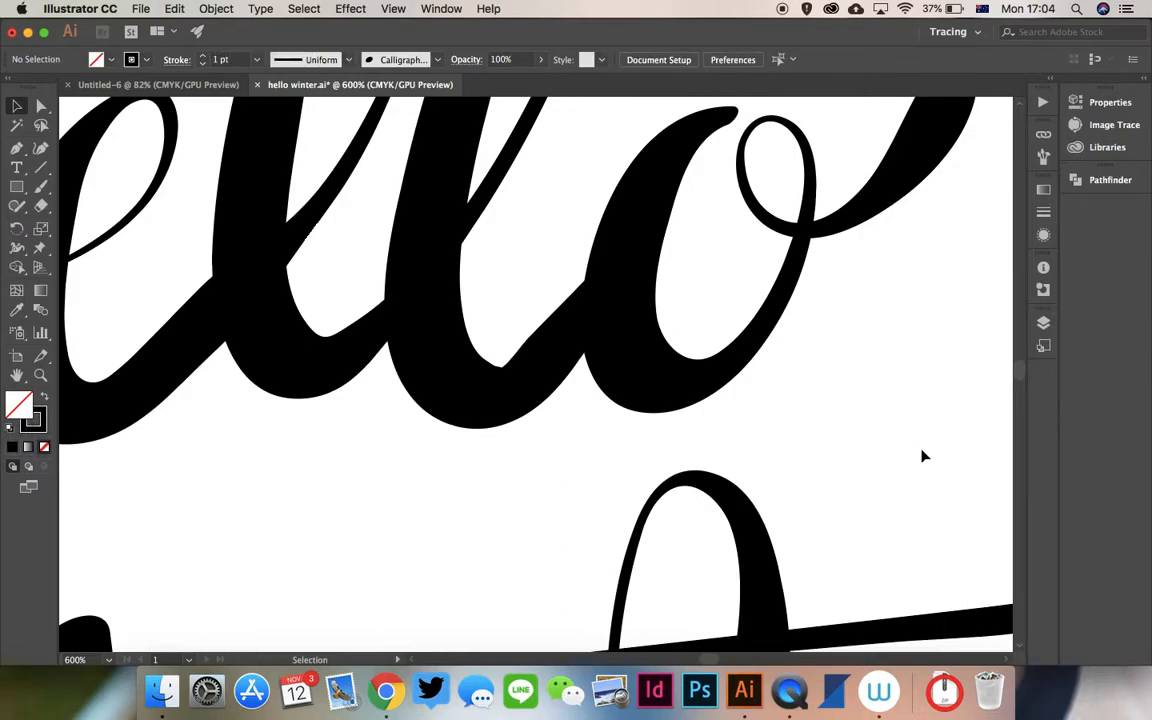
Examine the outline edges and joins of the united letters in "Winter" at 1200% magnification.
{"action": "key", "text": "super+equal"}
{"action": "key", "text": "super+equal"}
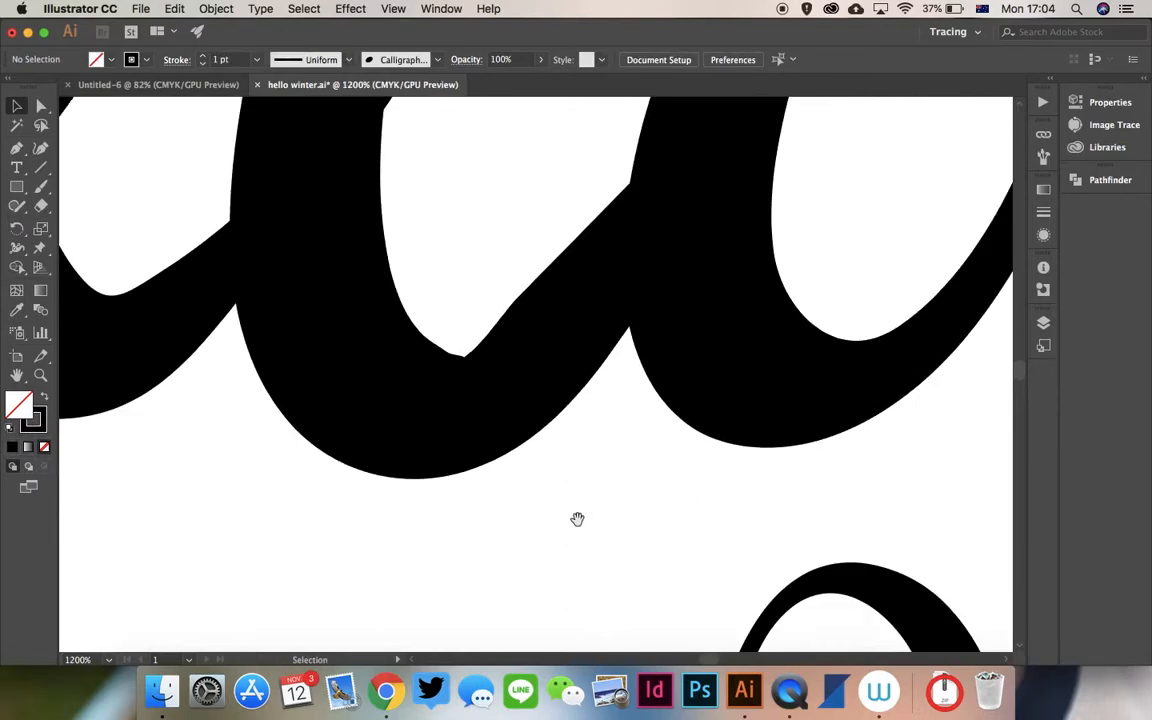
{"action": "key", "text": "space"}
{"action": "mouse_move", "coordinate": [571, 528]}
{"action": "left_mouse_down"}
{"action": "mouse_move", "coordinate": [622, 291]}
{"action": "mouse_move", "coordinate": [771, 95]}
{"action": "mouse_move", "coordinate": [738, 81]}
{"action": "left_mouse_up"}
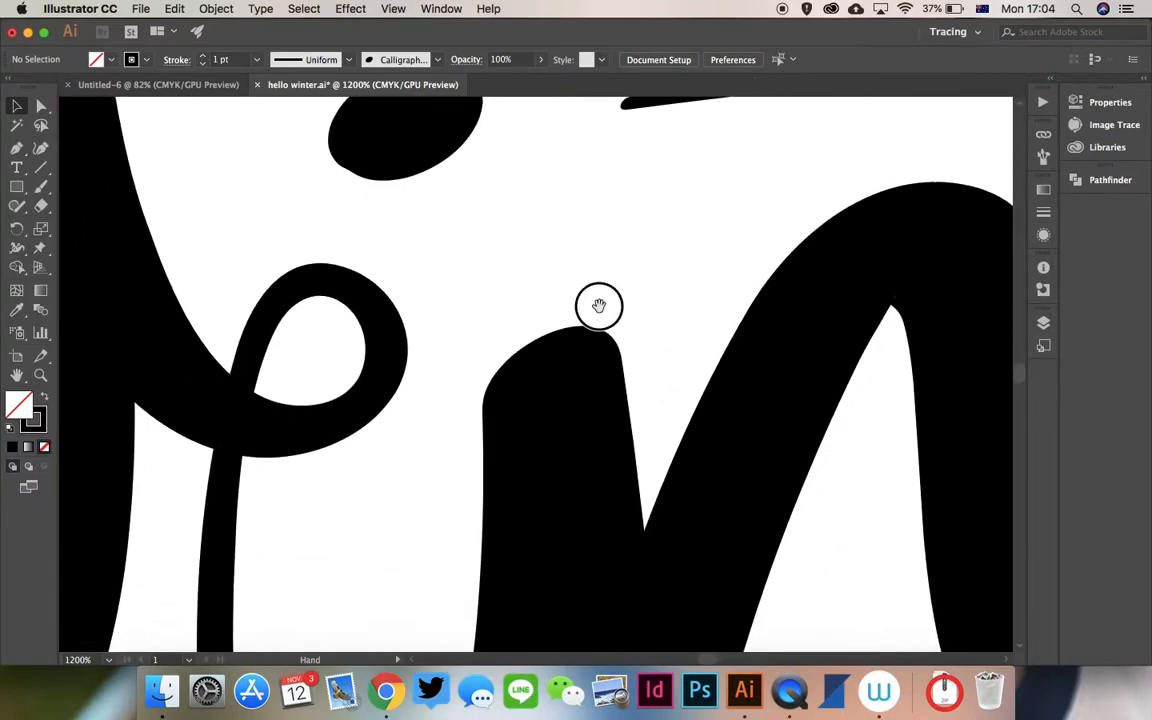
{"action": "left_click_drag", "start_coordinate": [597, 316], "coordinate": [800, 98]}
{"action": "left_click_drag", "start_coordinate": [622, 370], "coordinate": [900, 121]}
{"action": "left_click_drag", "start_coordinate": [638, 241], "coordinate": [758, 291]}
{"action": "mouse_move", "coordinate": [506, 256]}
{"action": "left_mouse_down"}
{"action": "mouse_move", "coordinate": [627, 442]}
{"action": "mouse_move", "coordinate": [764, 471]}
{"action": "mouse_move", "coordinate": [681, 526]}
{"action": "left_mouse_up"}
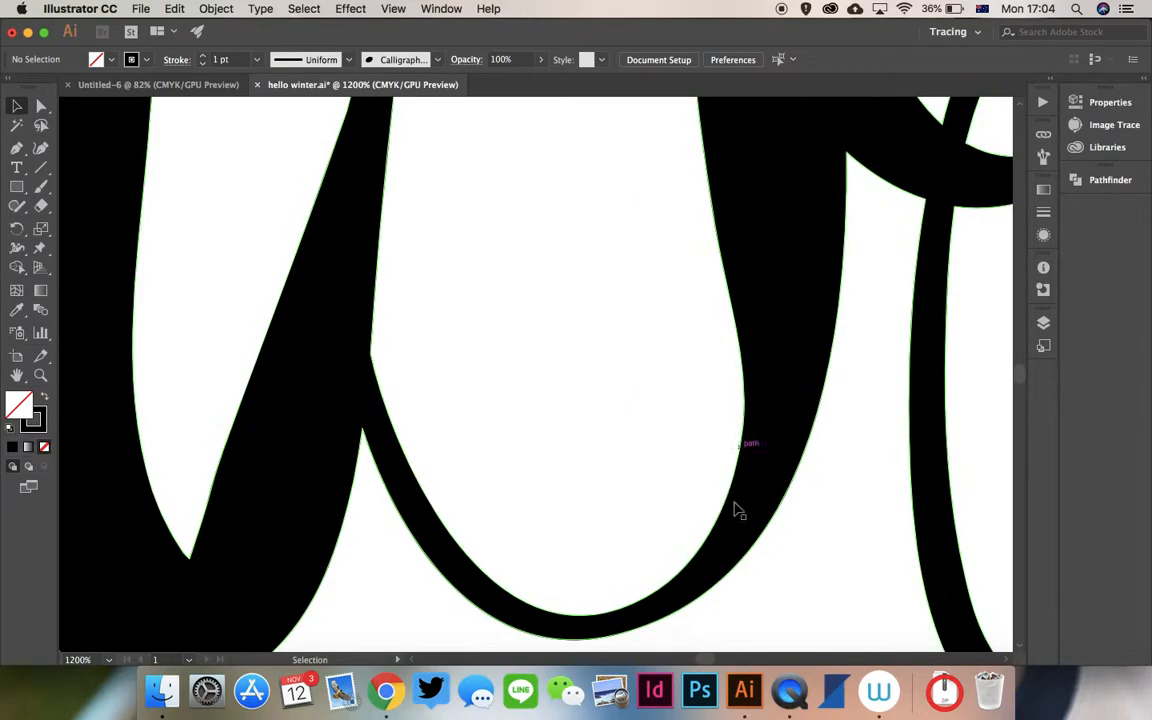
{"action": "left_click_drag", "start_coordinate": [607, 454], "coordinate": [599, 404]}
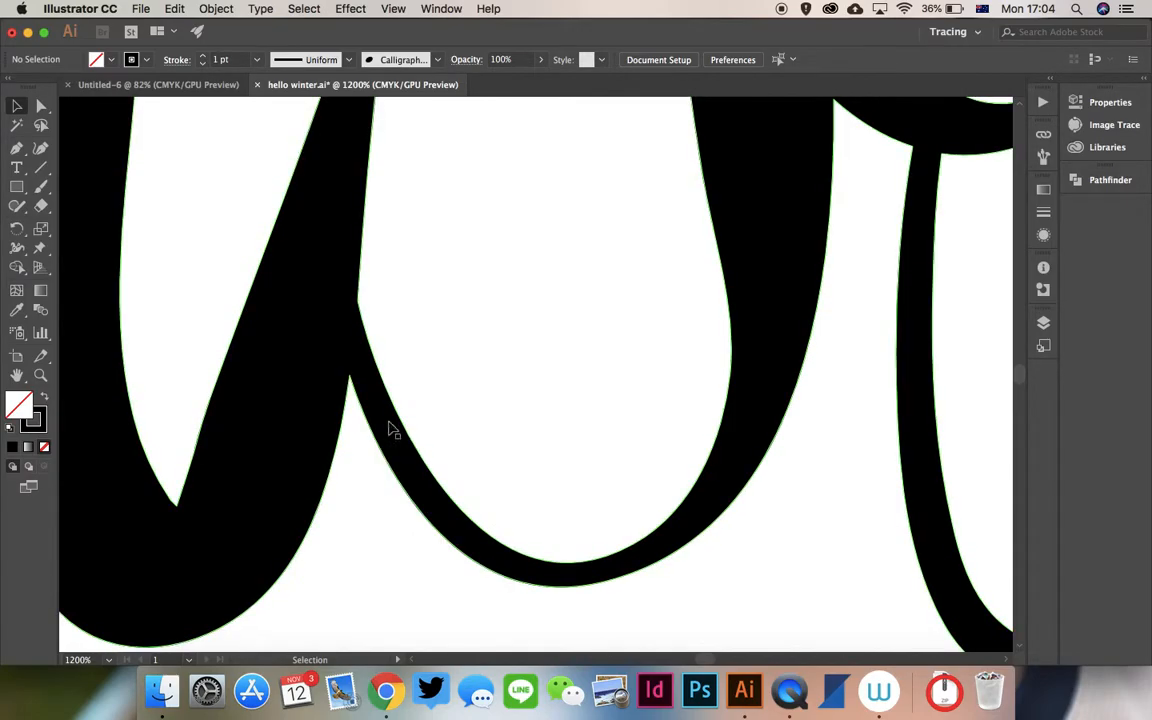
Try reshaping the inner curve of the W by moving its right-hand anchor point inward and rotating the point's direction handle.
{"action": "left_click", "coordinate": [311, 358]}
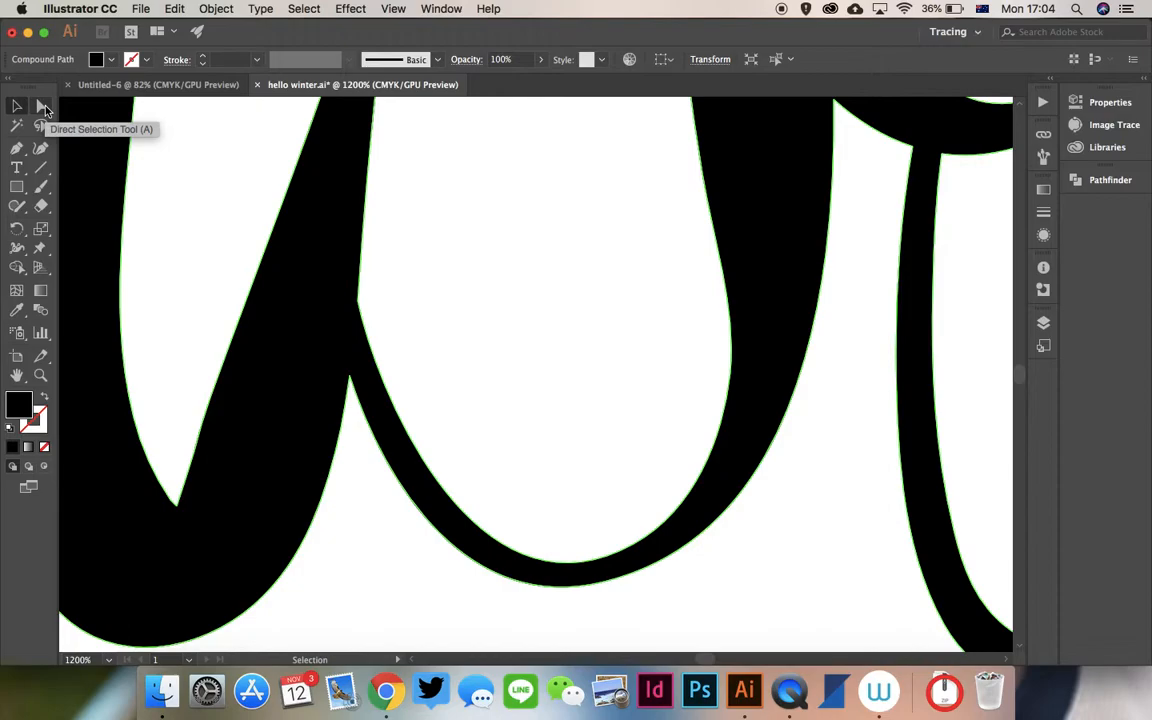
{"action": "left_click", "coordinate": [42, 107]}
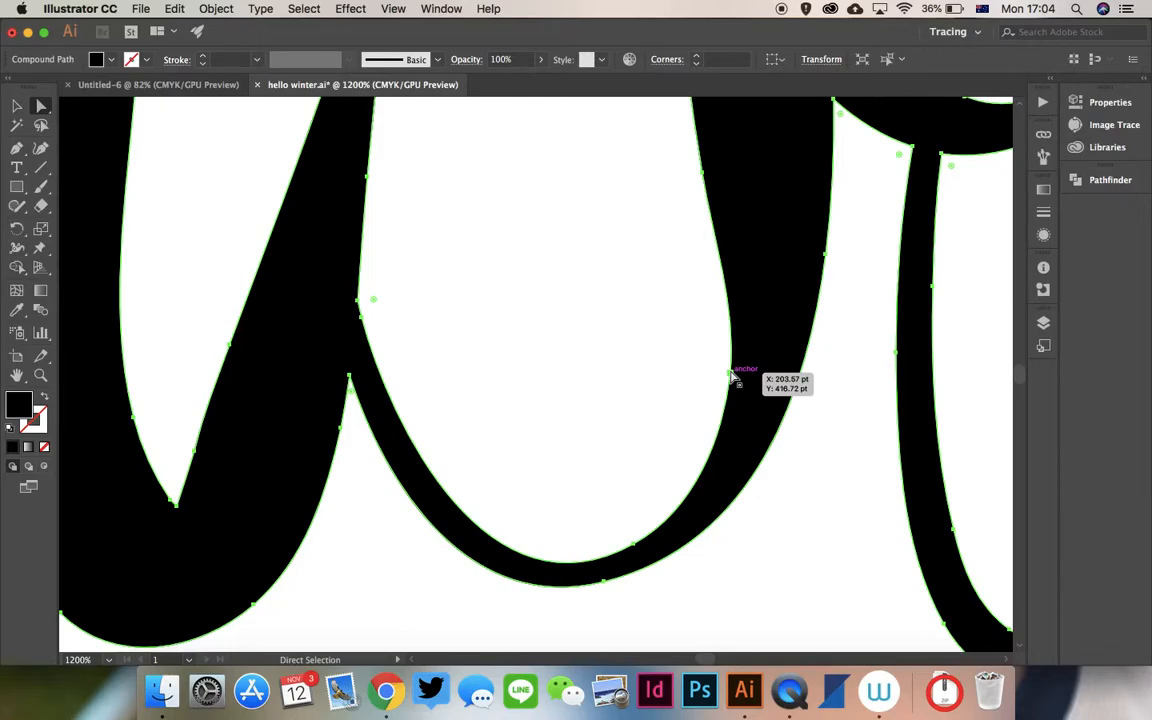
{"action": "left_click", "coordinate": [731, 374]}
{"action": "left_click_drag", "start_coordinate": [738, 378], "coordinate": [629, 355]}
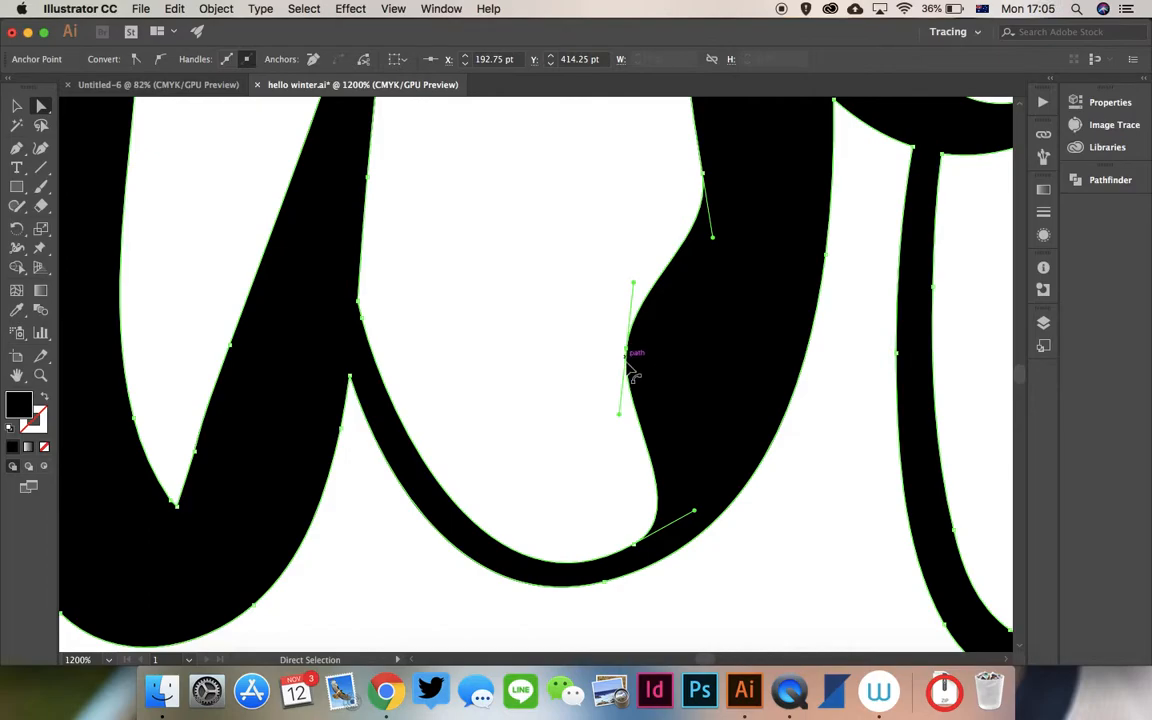
{"action": "left_click_drag", "start_coordinate": [620, 414], "coordinate": [587, 382]}
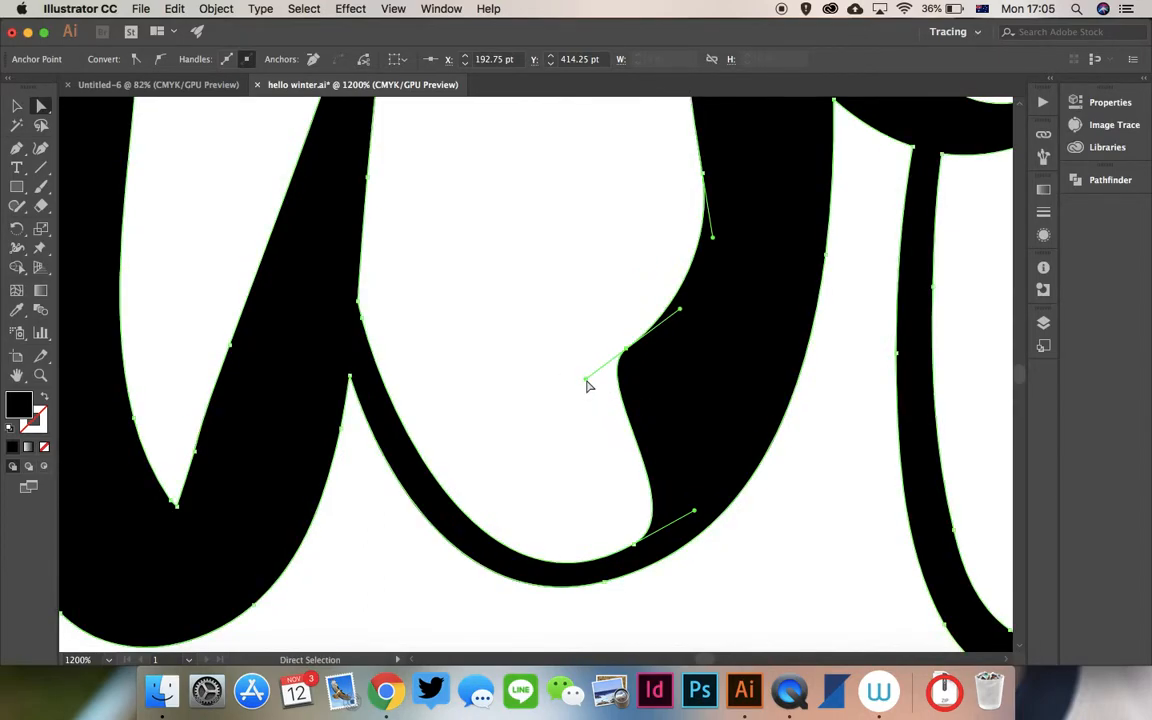
Undo the anchor point and handle changes on the inner curve of the W.
{"action": "key", "text": "super+z"}
{"action": "key", "text": "super+z"}
{"action": "key", "text": "super+z"}
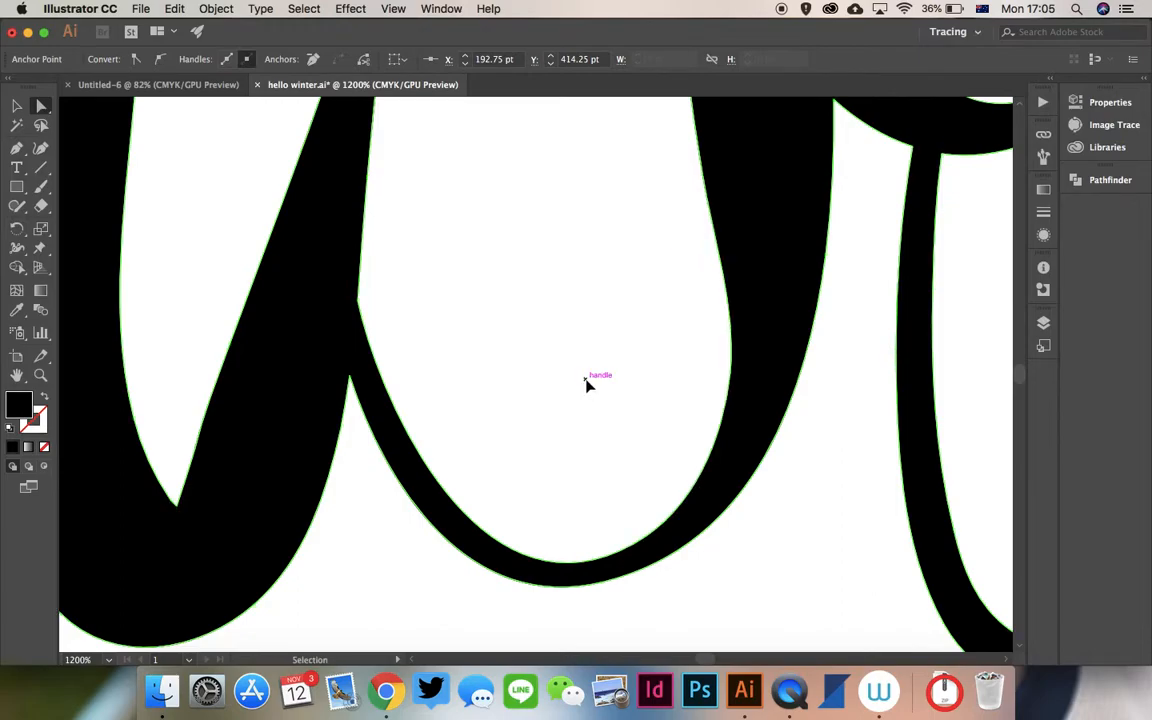
Try deleting the right-hand anchor point on the inner curve of the W's second bowl, and undo the deletion.
{"action": "left_click", "coordinate": [731, 373]}
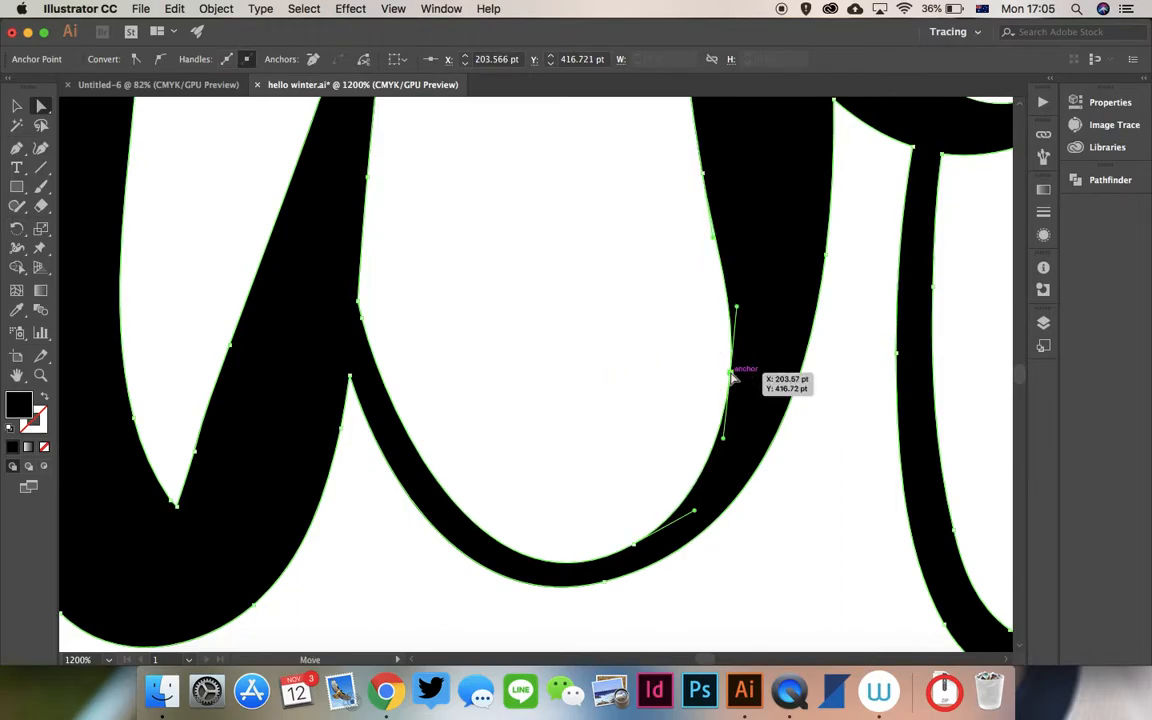
{"action": "key", "text": "Delete"}
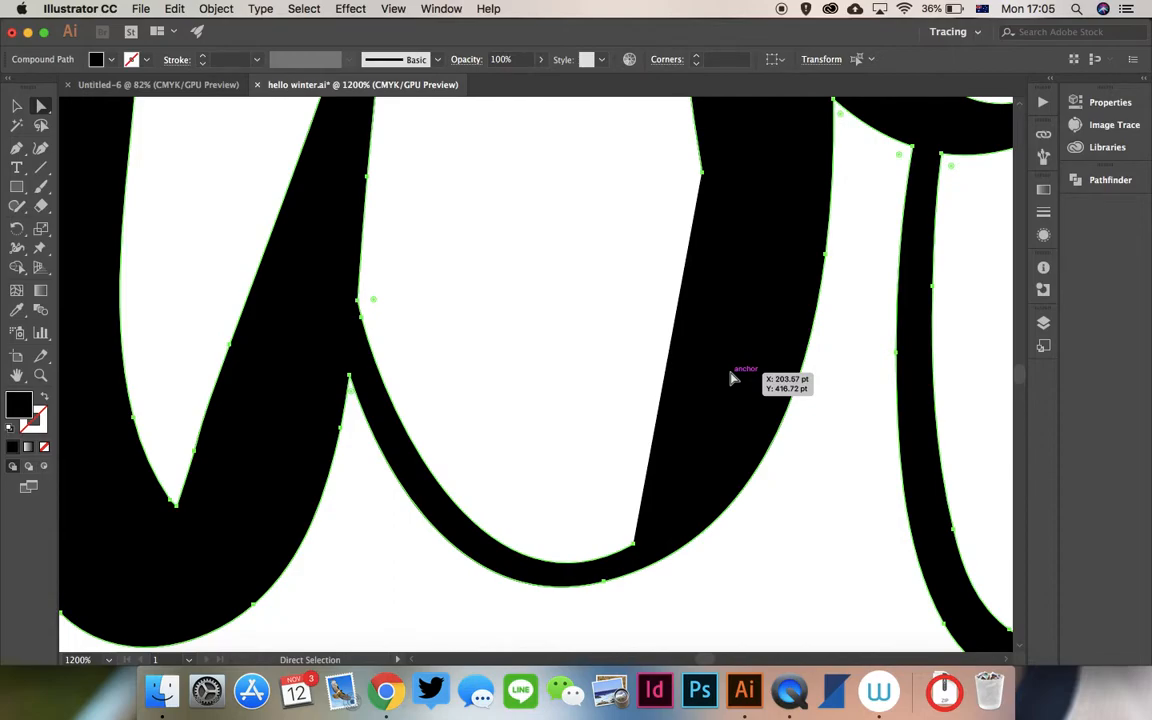
{"action": "key", "text": "super+z"}
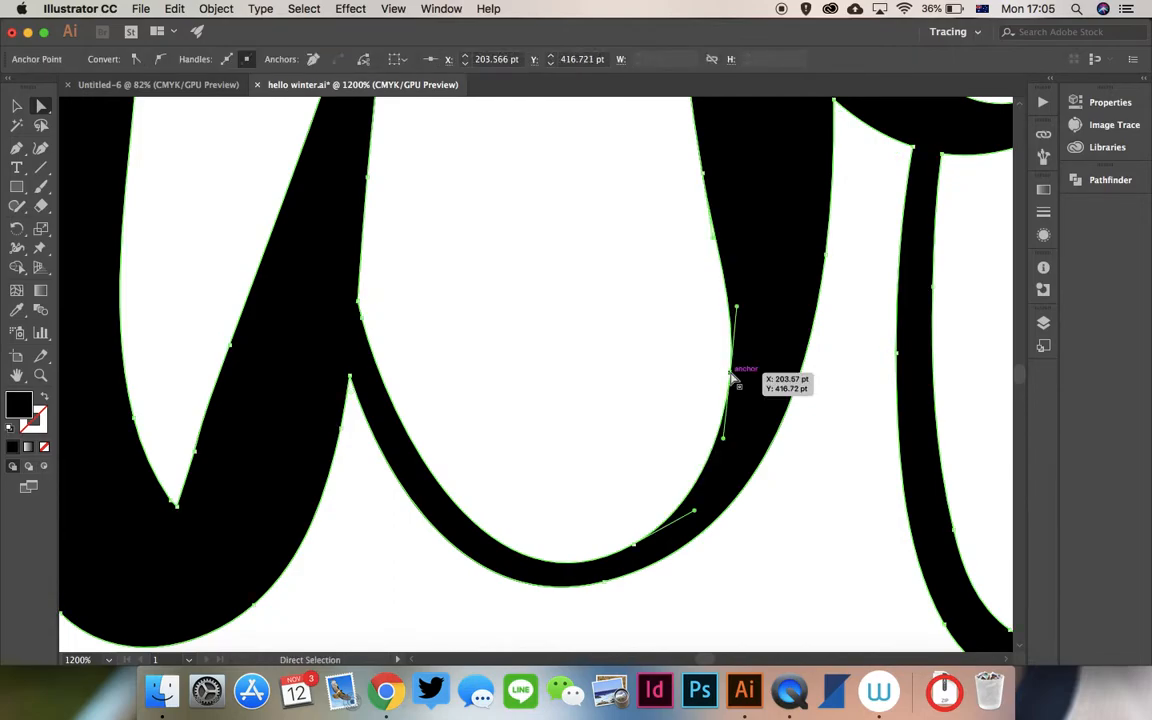
Thicken the W's second bowl by moving its right-hand inner anchor point inward and its lower inner anchor point upward, adjusting the direction handle.
{"action": "left_click_drag", "start_coordinate": [731, 373], "coordinate": [715, 342]}
{"action": "key", "text": "super+z"}
{"action": "left_click_drag", "start_coordinate": [697, 514], "coordinate": [688, 499]}
{"action": "left_click_drag", "start_coordinate": [637, 547], "coordinate": [634, 518]}
{"action": "mouse_move", "coordinate": [690, 476]}
{"action": "left_mouse_down"}
{"action": "mouse_move", "coordinate": [679, 463]}
{"action": "mouse_move", "coordinate": [690, 483]}
{"action": "left_mouse_up"}
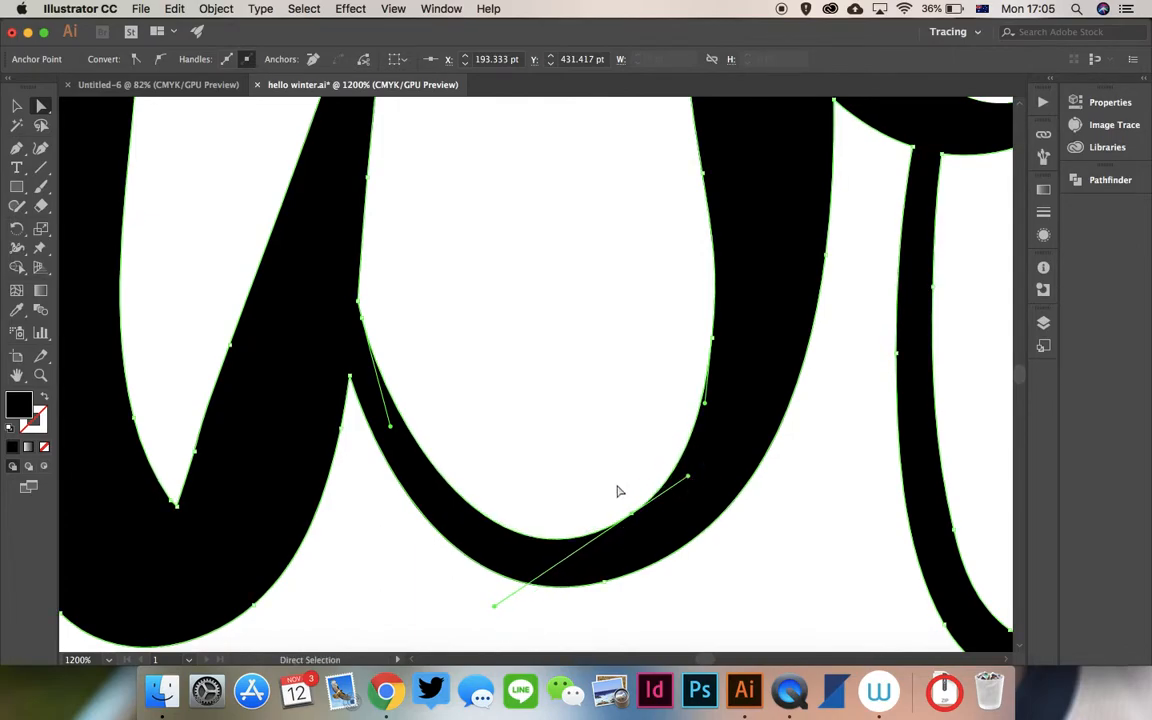
{"action": "left_click", "coordinate": [585, 425]}
{"action": "scroll", "coordinate": [585, 425], "scroll_direction": "down", "scroll_amount": 4}
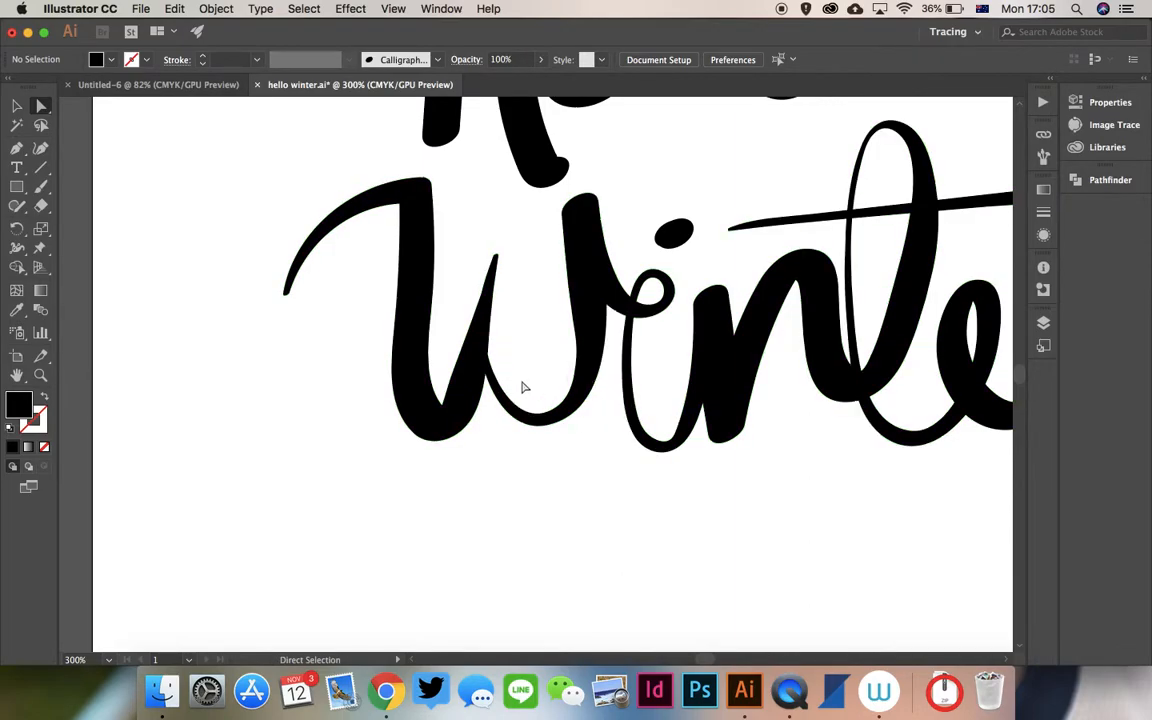
{"action": "scroll", "coordinate": [525, 358], "scroll_direction": "up", "scroll_amount": 4}
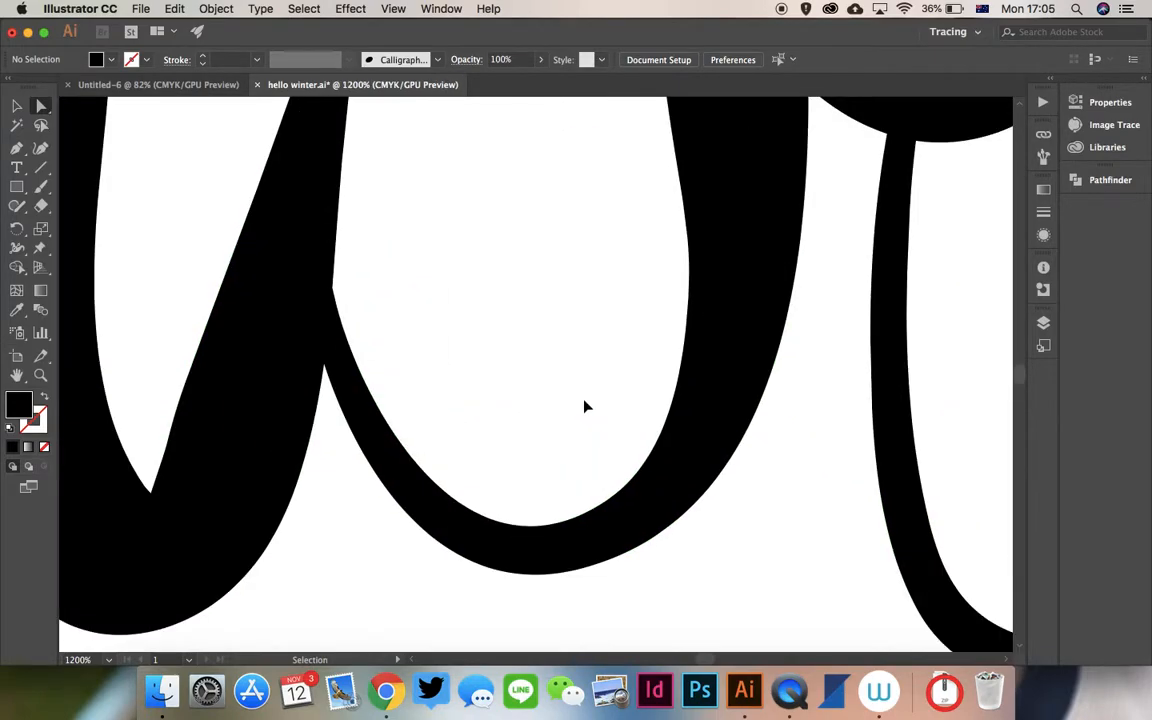
Soften the inner notch beside the W's middle stroke by moving its corner anchor point slightly up and toward the bowl.
{"action": "left_click", "coordinate": [318, 272]}
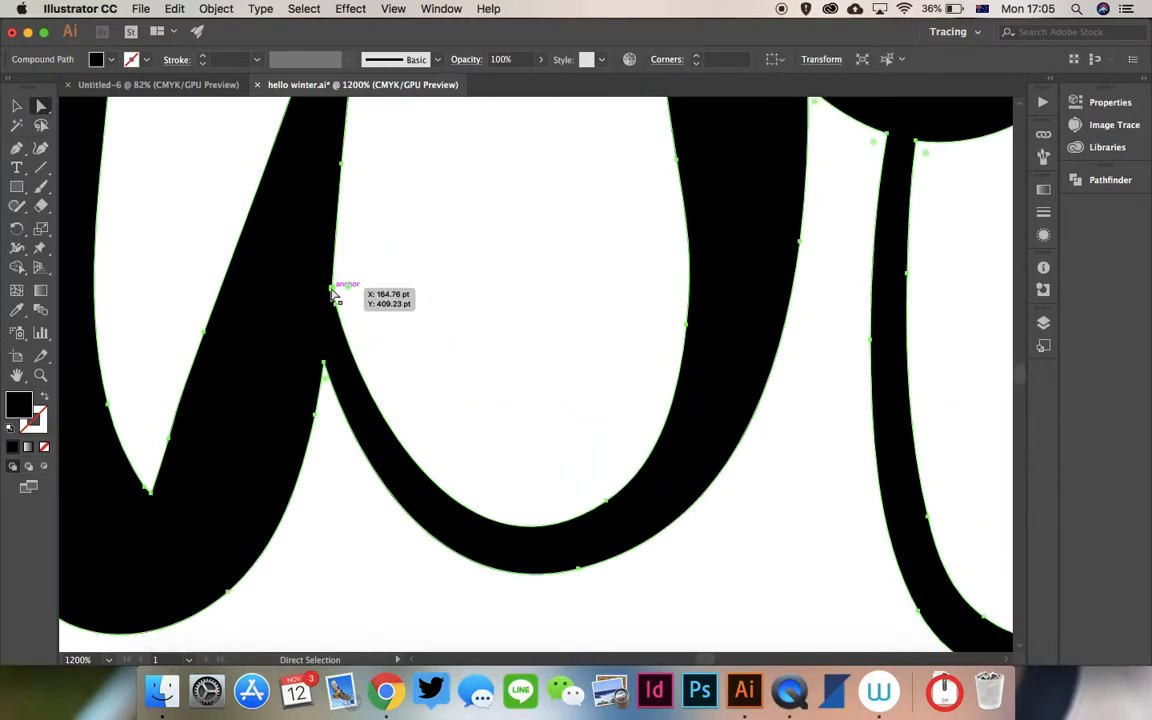
{"action": "left_click", "coordinate": [334, 291]}
{"action": "mouse_move", "coordinate": [339, 295]}
{"action": "left_mouse_down"}
{"action": "mouse_move", "coordinate": [349, 327]}
{"action": "mouse_move", "coordinate": [341, 270]}
{"action": "left_mouse_up"}
{"action": "left_click", "coordinate": [381, 292]}
{"action": "left_click", "coordinate": [311, 319]}
{"action": "left_click", "coordinate": [429, 238]}
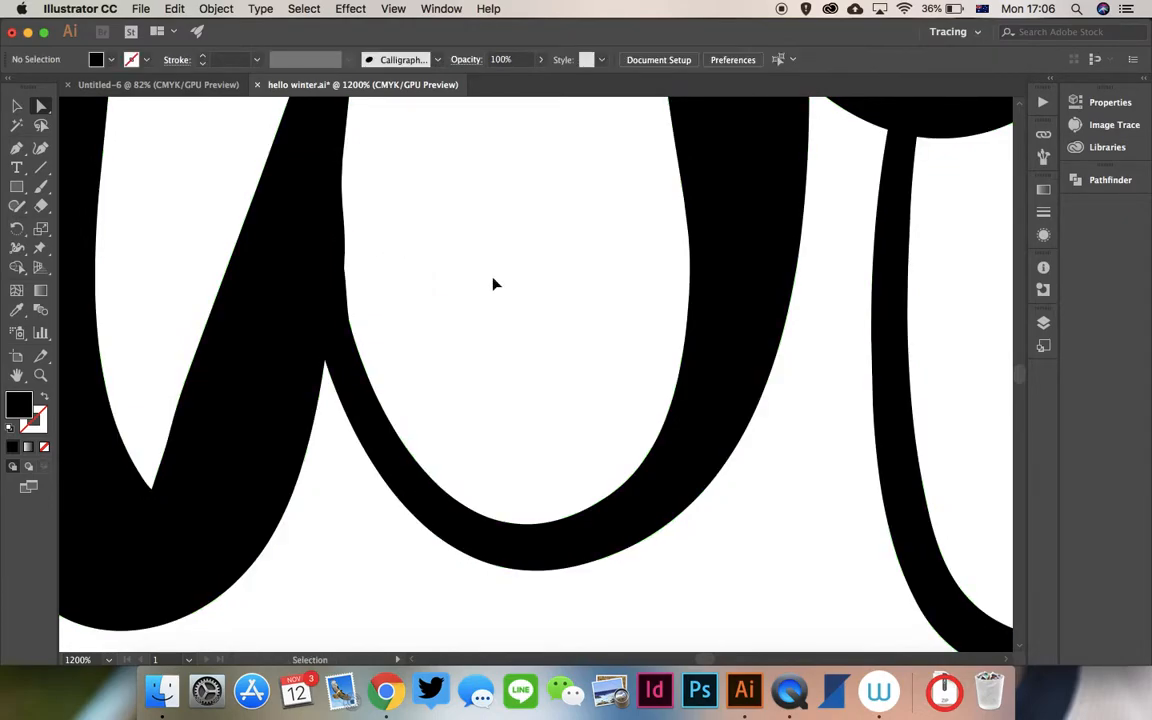
Examine the reshaped W and its join to the i at 800% magnification, and check both words at 200%.
{"action": "key", "text": "super+minus"}
{"action": "key", "text": "super+minus"}
{"action": "key", "text": "super+minus"}
{"action": "key", "text": "super+minus"}
{"action": "key", "text": "super+minus"}
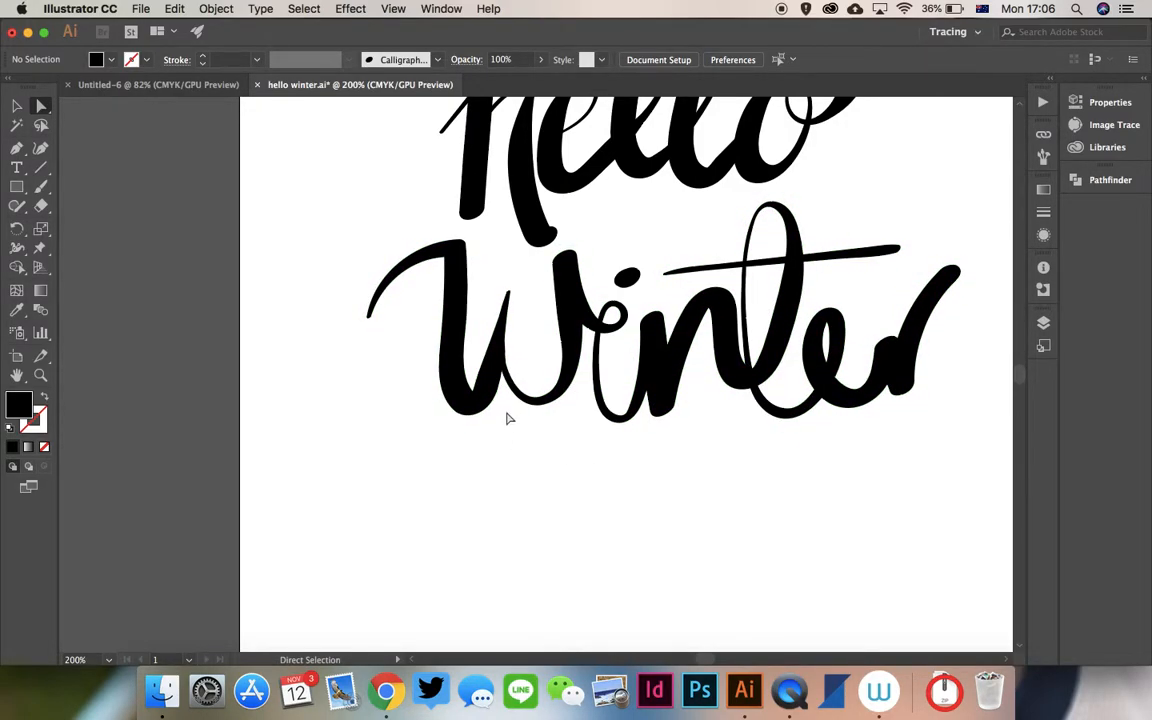
{"action": "key", "text": "super+equal"}
{"action": "key", "text": "super+equal"}
{"action": "key", "text": "super+equal"}
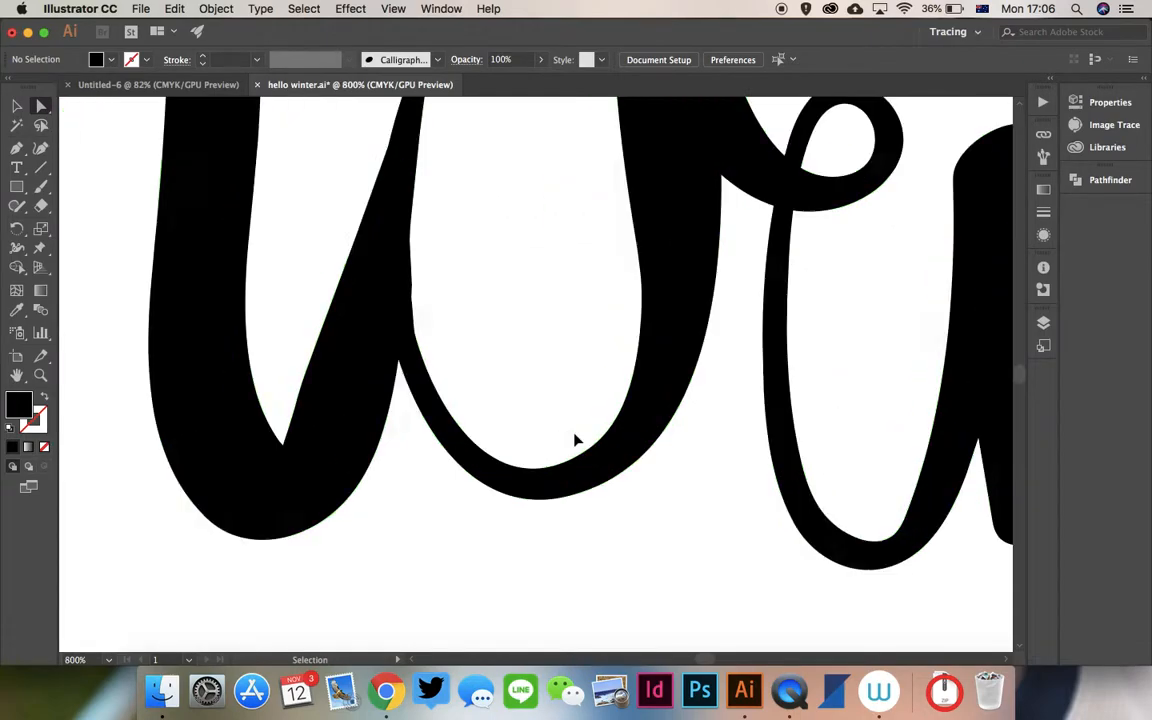
{"action": "left_click_drag", "start_coordinate": [702, 284], "coordinate": [486, 514]}
{"action": "mouse_move", "coordinate": [430, 339]}
{"action": "left_mouse_down"}
{"action": "mouse_move", "coordinate": [430, 371]}
{"action": "mouse_move", "coordinate": [424, 334]}
{"action": "mouse_move", "coordinate": [437, 334]}
{"action": "left_mouse_up"}
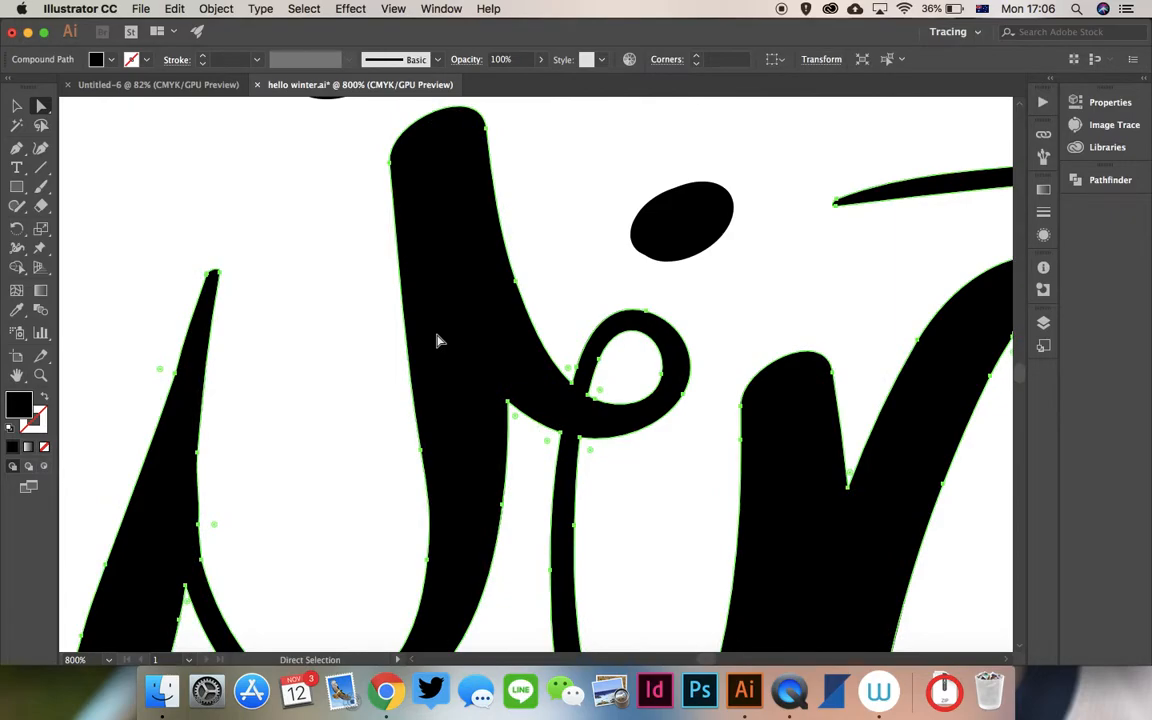
{"action": "key", "text": "super+minus"}
{"action": "key", "text": "super+minus"}
{"action": "key", "text": "super+minus"}
{"action": "key", "text": "super+minus"}
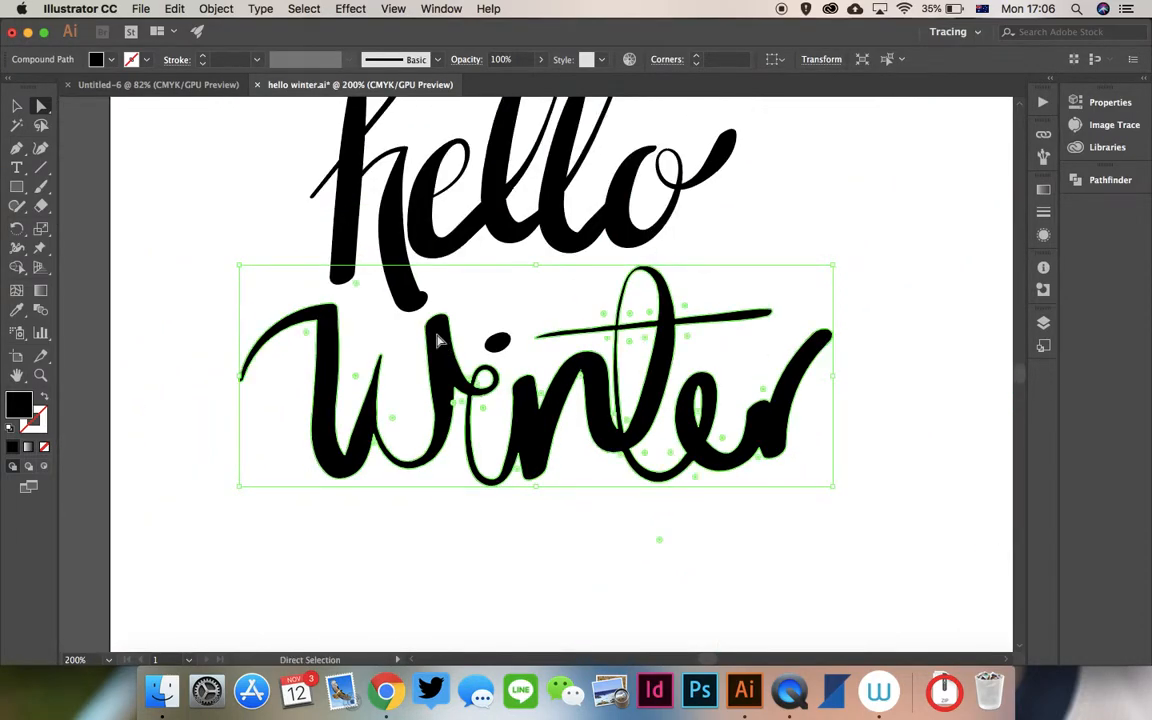
{"action": "left_click", "coordinate": [773, 174]}
{"action": "scroll", "coordinate": [815, 201], "scroll_direction": "up", "scroll_amount": 5}
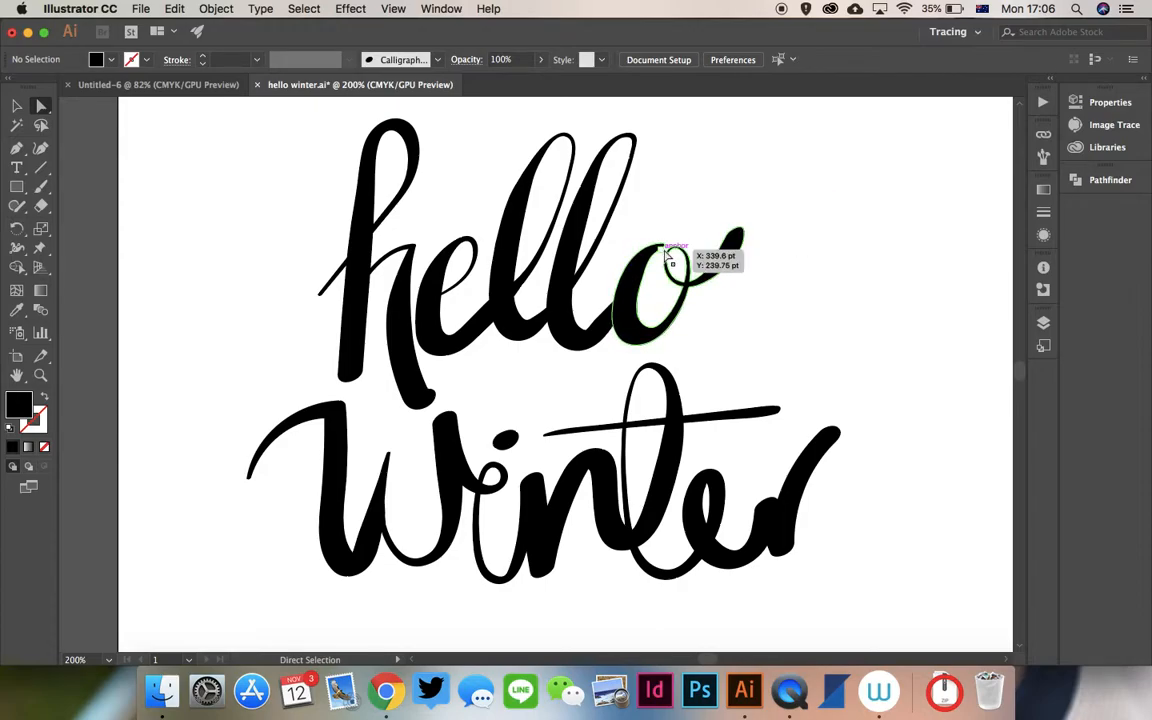
Reshape the top of the o in "hello" by moving the anchor points where its outer stroke meets the small loop.
{"action": "key", "text": "super+equal"}
{"action": "key", "text": "super+equal"}
{"action": "key", "text": "super+equal"}
{"action": "key", "text": "super+equal"}
{"action": "left_click_drag", "start_coordinate": [910, 234], "coordinate": [716, 467]}
{"action": "left_click_drag", "start_coordinate": [800, 343], "coordinate": [577, 158]}
{"action": "key", "text": "super+equal"}
{"action": "left_click", "coordinate": [506, 190]}
{"action": "left_click", "coordinate": [547, 160]}
{"action": "left_click_drag", "start_coordinate": [537, 198], "coordinate": [606, 155]}
{"action": "left_click_drag", "start_coordinate": [579, 200], "coordinate": [648, 184]}
{"action": "left_click", "coordinate": [595, 199]}
{"action": "left_click", "coordinate": [726, 165]}
Examine the letter edges and joins of "hello" at 400% magnification, and review the whole lettering at 150%.
{"action": "key", "text": "super+minus"}
{"action": "key", "text": "super+minus"}
{"action": "key", "text": "super+minus"}
{"action": "key", "text": "super+minus"}
{"action": "key", "text": "super+minus"}
{"action": "key", "text": "super+minus"}
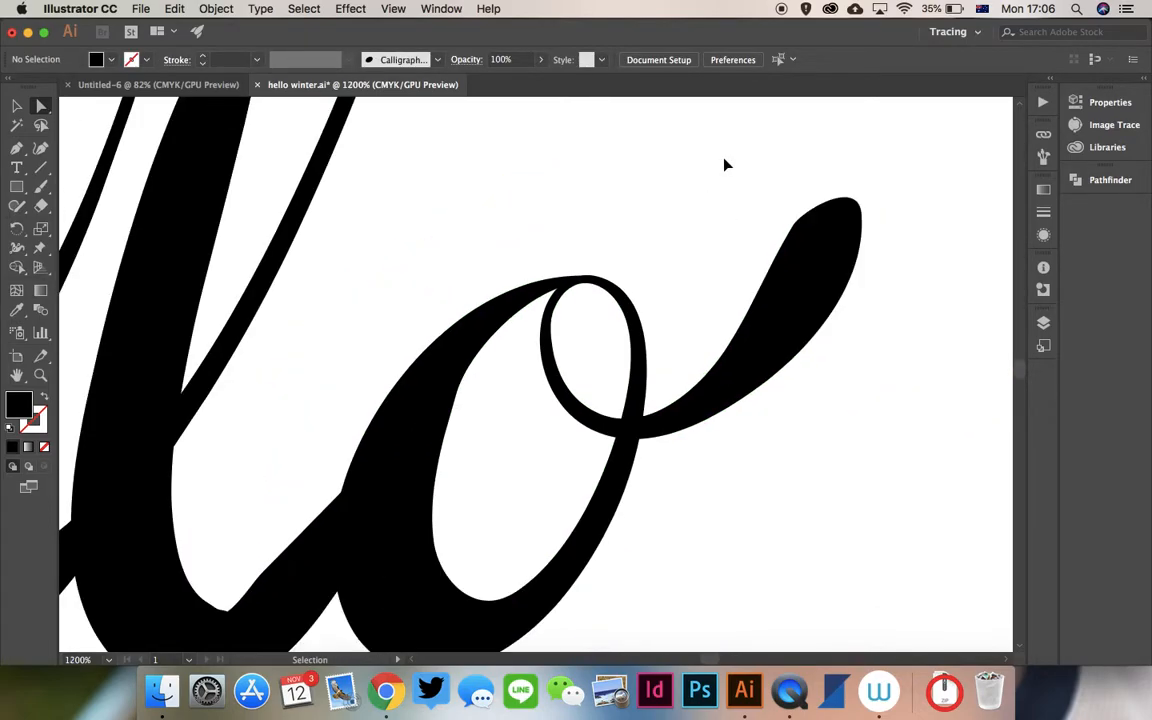
{"action": "key", "text": "super+minus"}
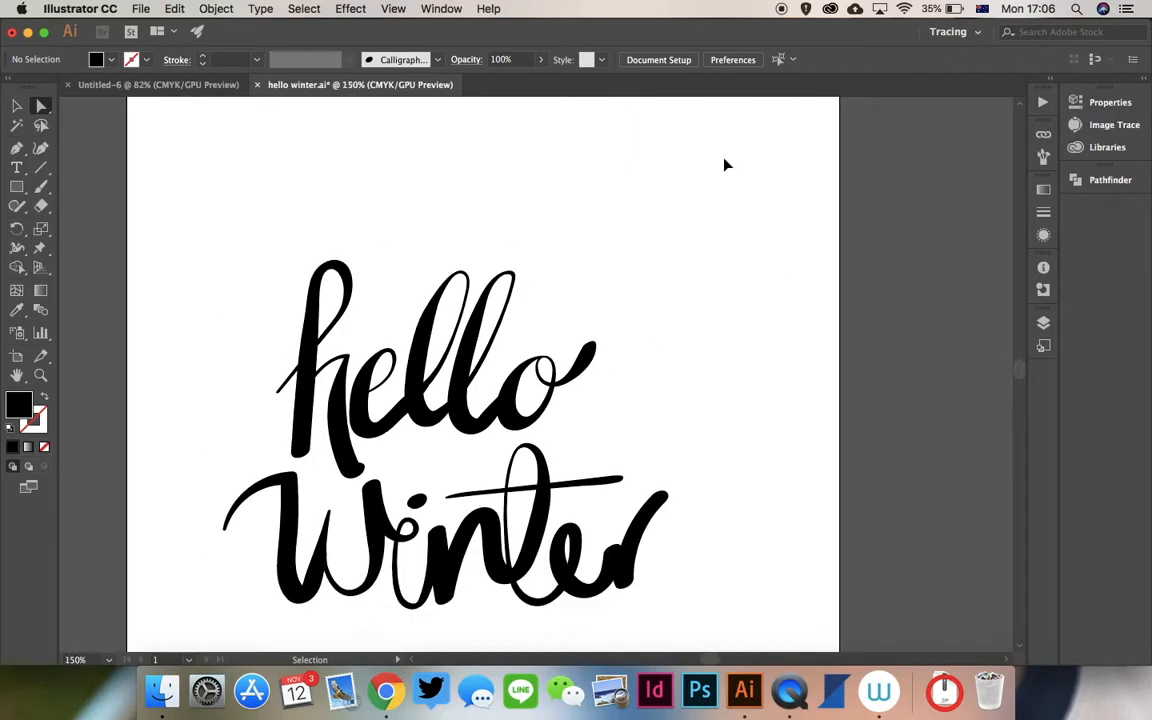
{"action": "key", "text": "super+plus"}
{"action": "key", "text": "super+plus"}
{"action": "key", "text": "super+plus"}
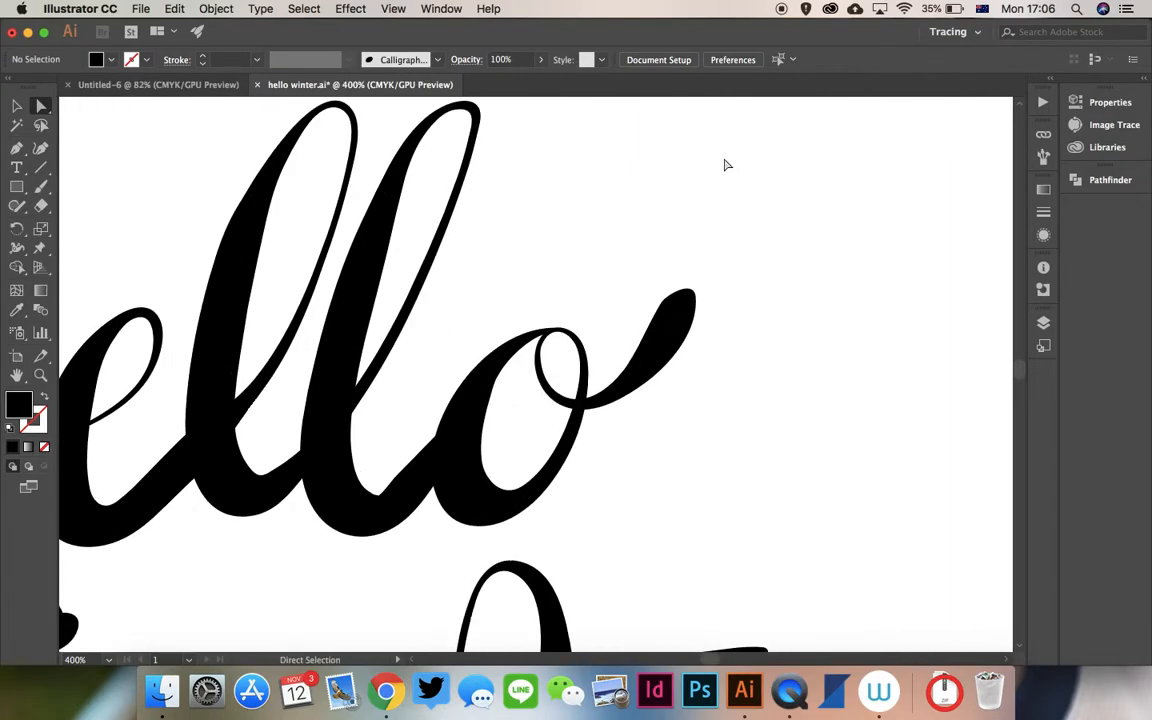
{"action": "left_click_drag", "start_coordinate": [668, 402], "coordinate": [775, 291]}
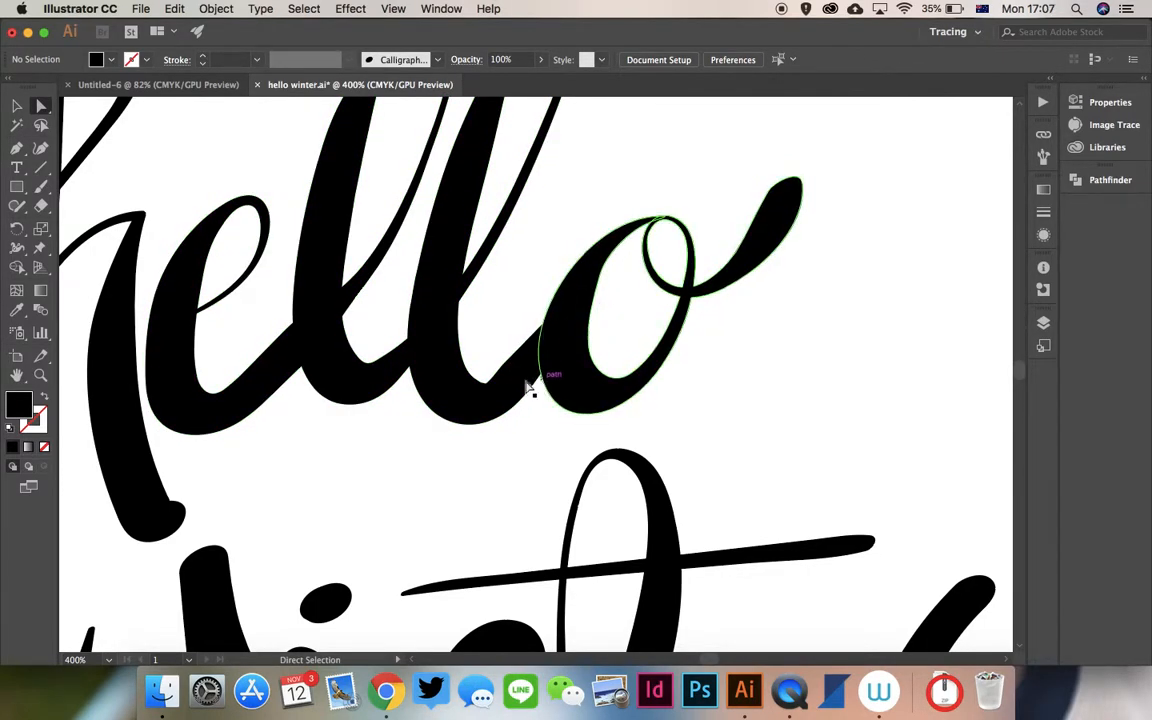
{"action": "left_click_drag", "start_coordinate": [340, 490], "coordinate": [504, 476]}
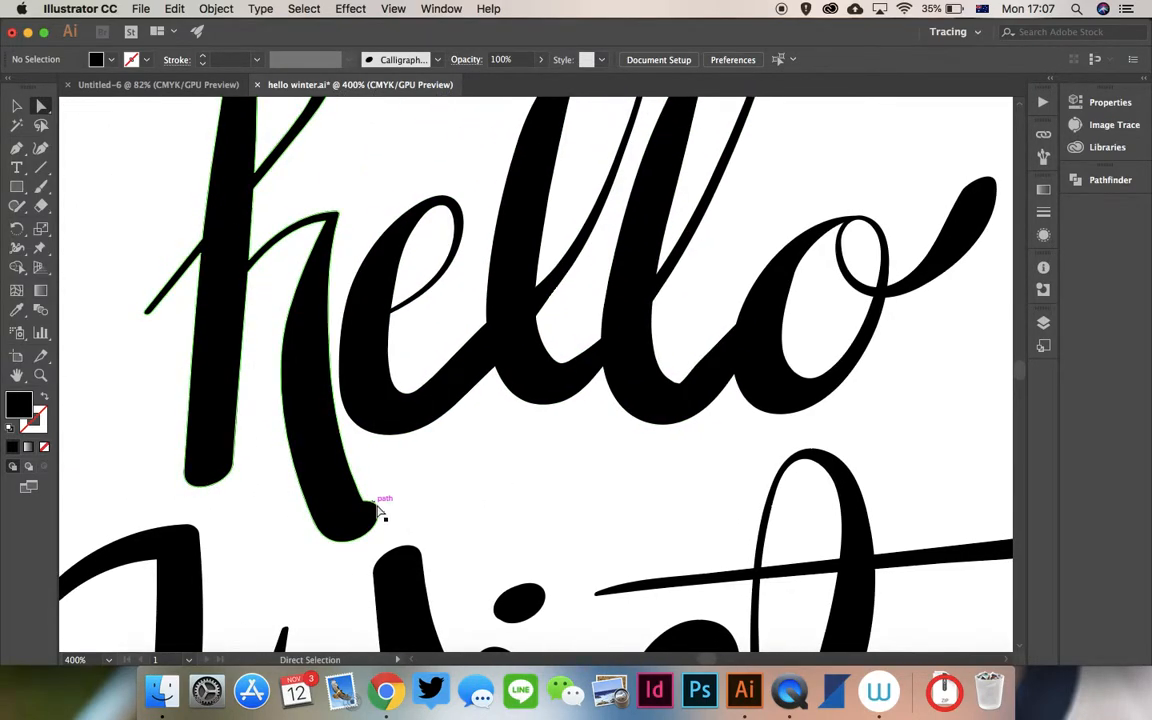
{"action": "left_click_drag", "start_coordinate": [522, 408], "coordinate": [519, 527]}
{"action": "left_click_drag", "start_coordinate": [731, 414], "coordinate": [682, 544]}
{"action": "left_click_drag", "start_coordinate": [752, 367], "coordinate": [739, 417]}
{"action": "left_click_drag", "start_coordinate": [388, 368], "coordinate": [386, 298]}
{"action": "key", "text": "super+minus"}
{"action": "key", "text": "super+minus"}
{"action": "key", "text": "super+minus"}
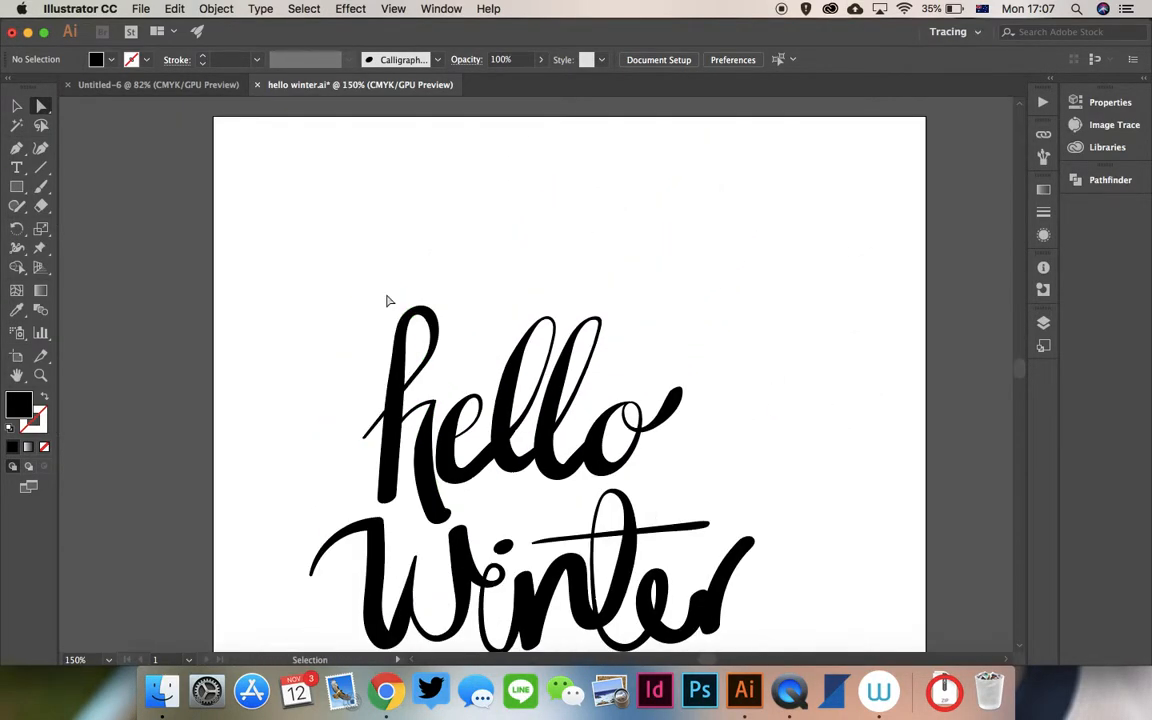
{"action": "left_click_drag", "start_coordinate": [747, 466], "coordinate": [753, 247]}
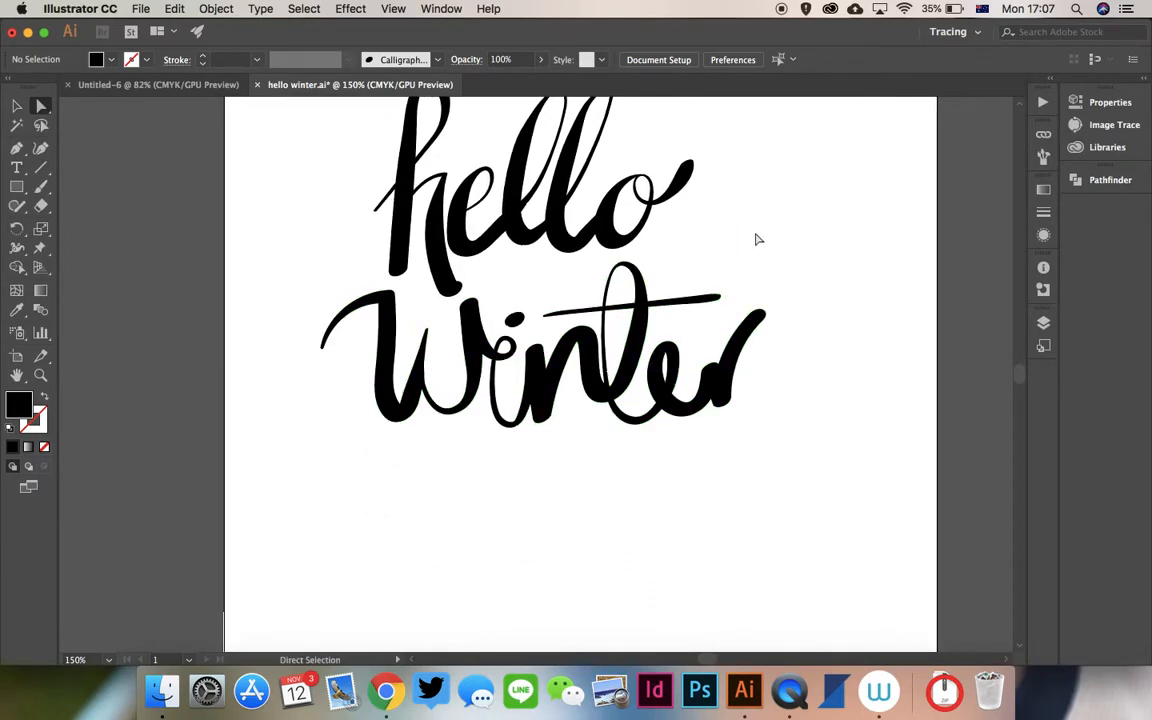
{"action": "left_click_drag", "start_coordinate": [746, 185], "coordinate": [751, 227]}
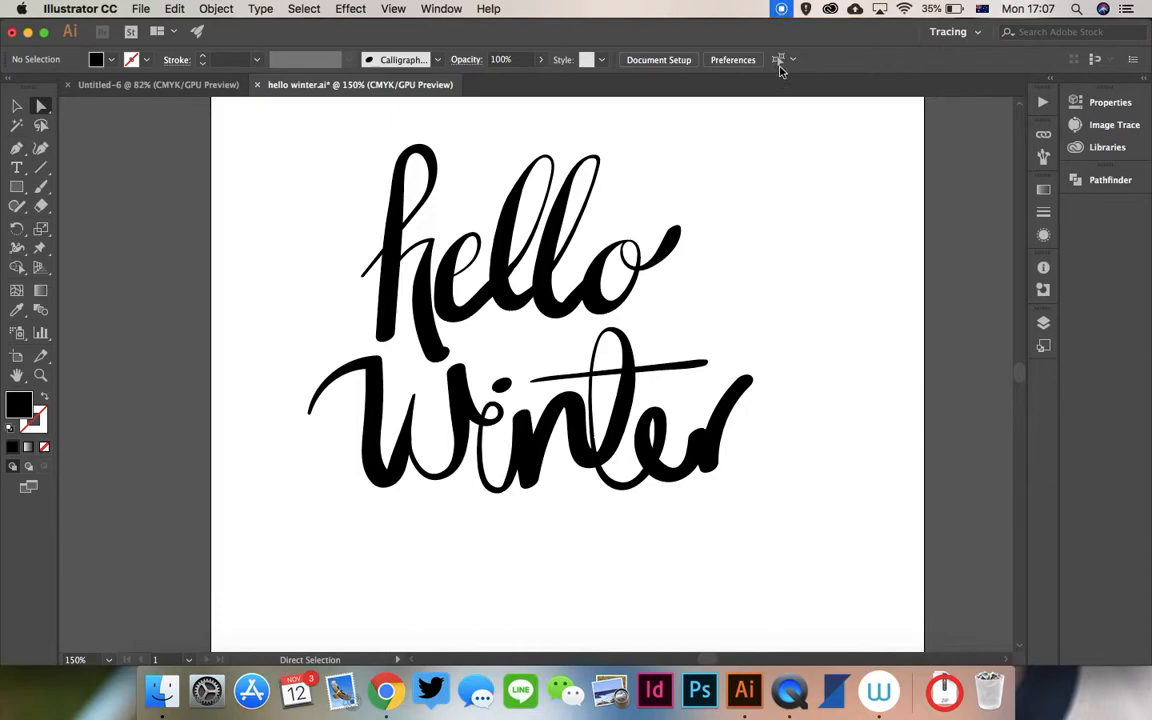
{"action": "left_click", "coordinate": [795, 697]}
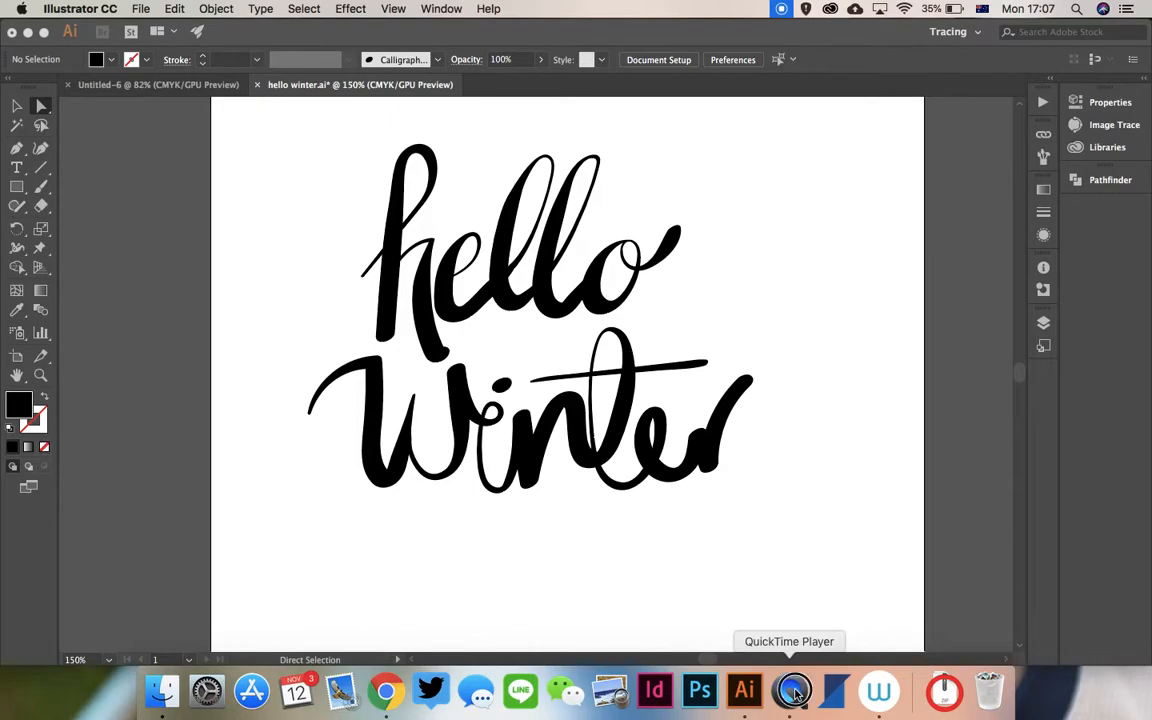